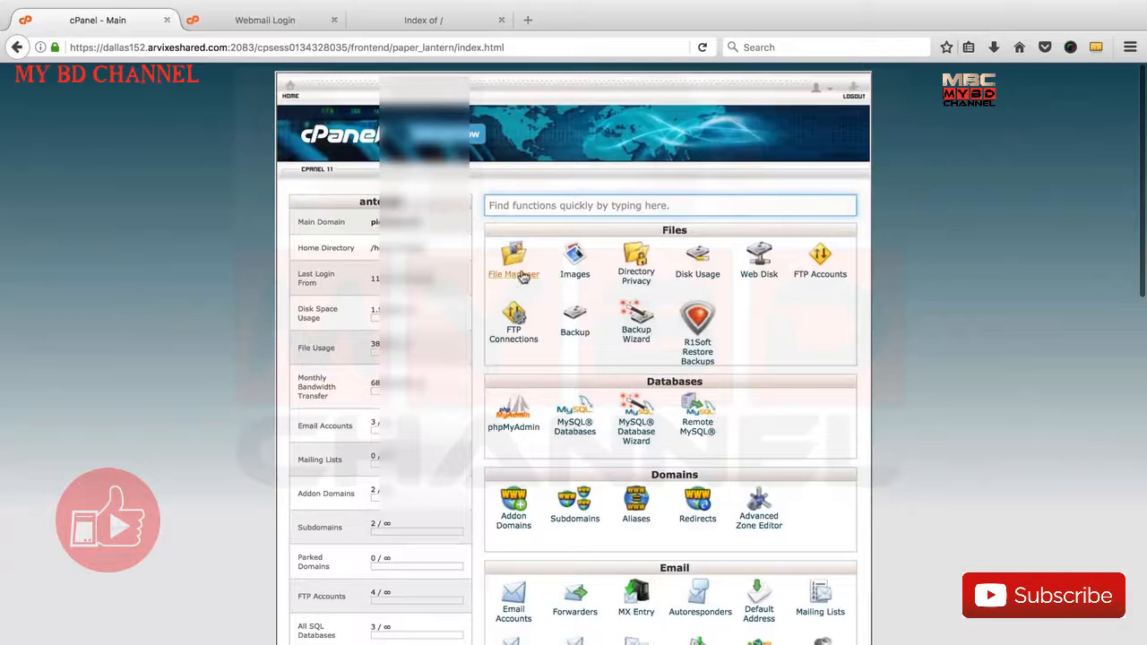
scroll(542, 320, "down", 2)
scroll(543, 321, "down", 3)
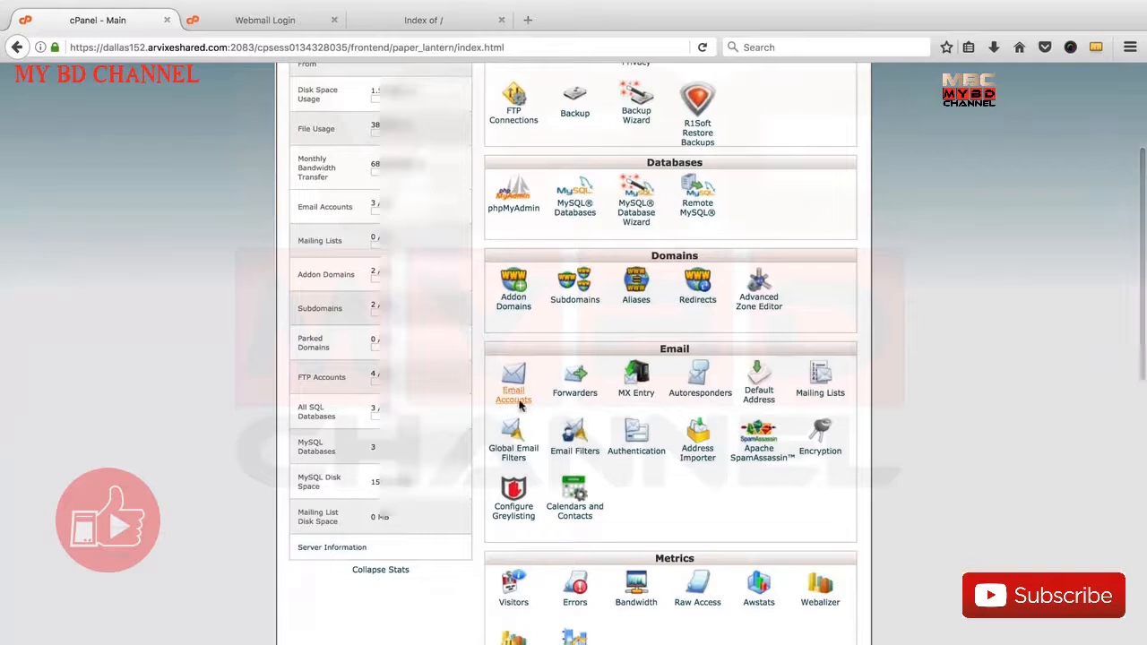
left_click(394, 20)
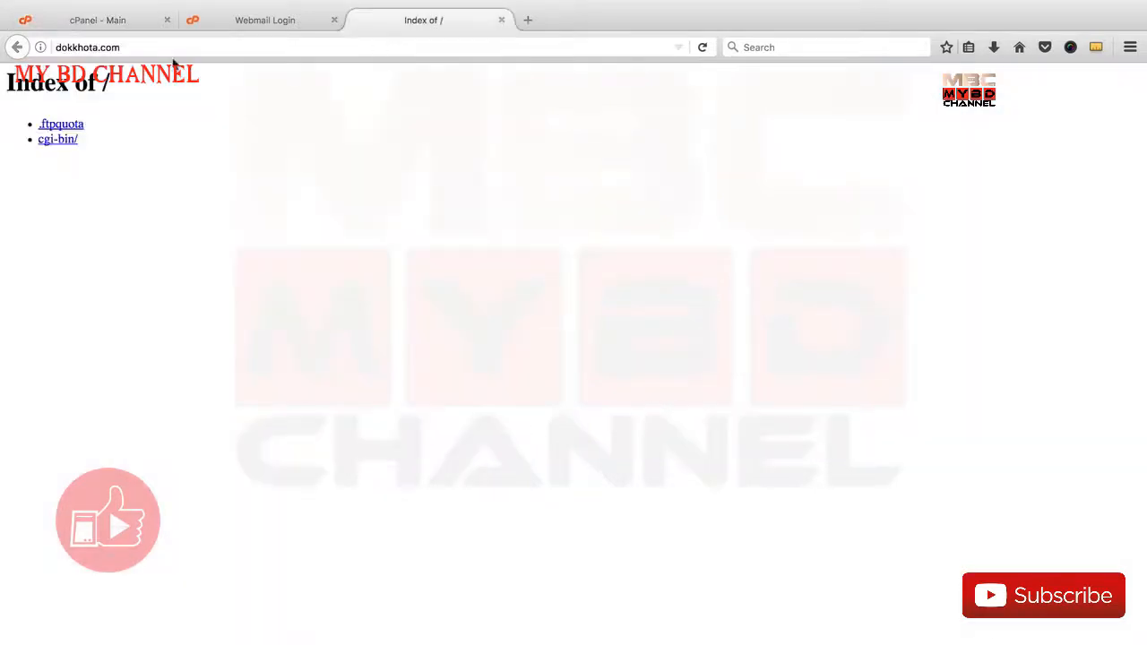
left_click(136, 27)
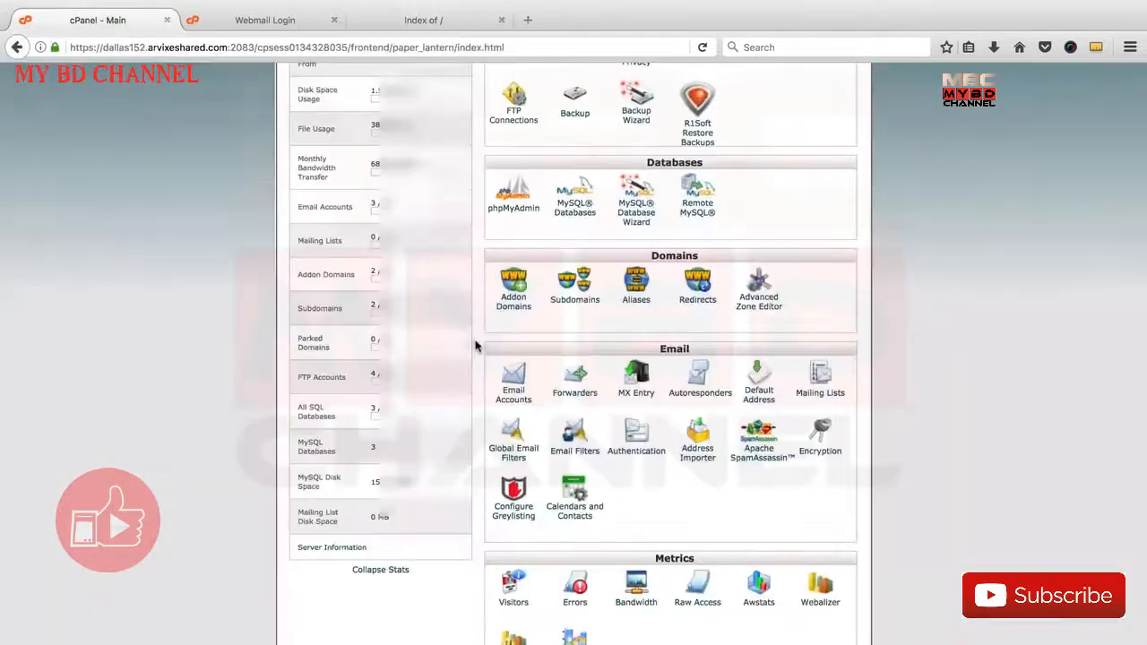
scroll(480, 347, "up", 10)
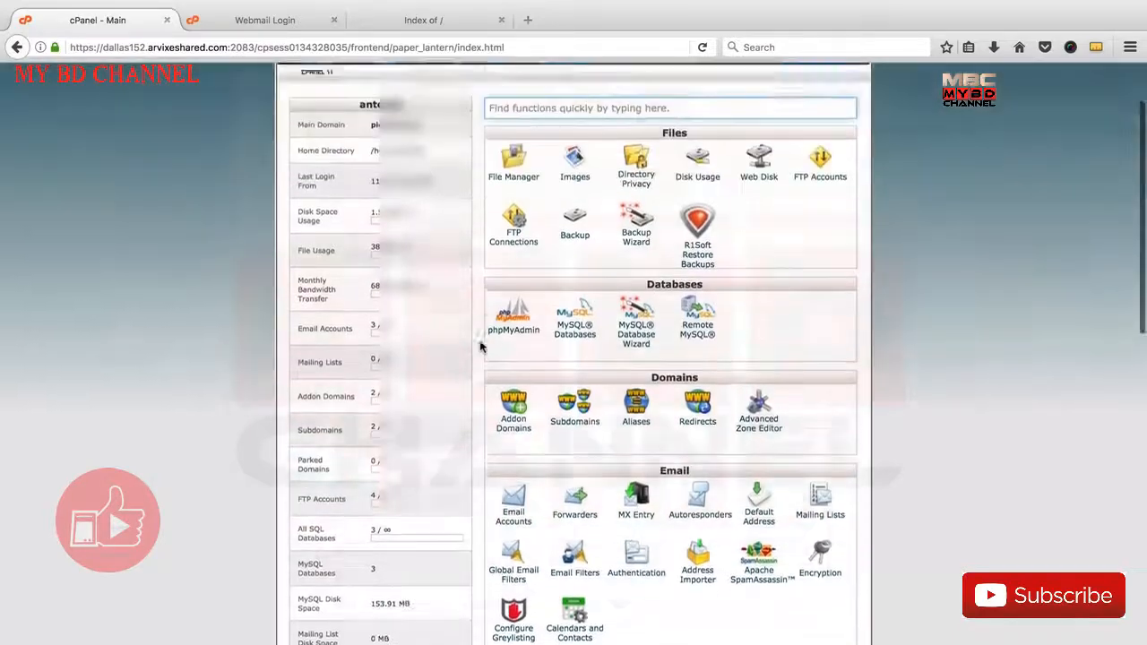
Close the Webmail Login page and return to the cPanel home page
left_click(315, 27)
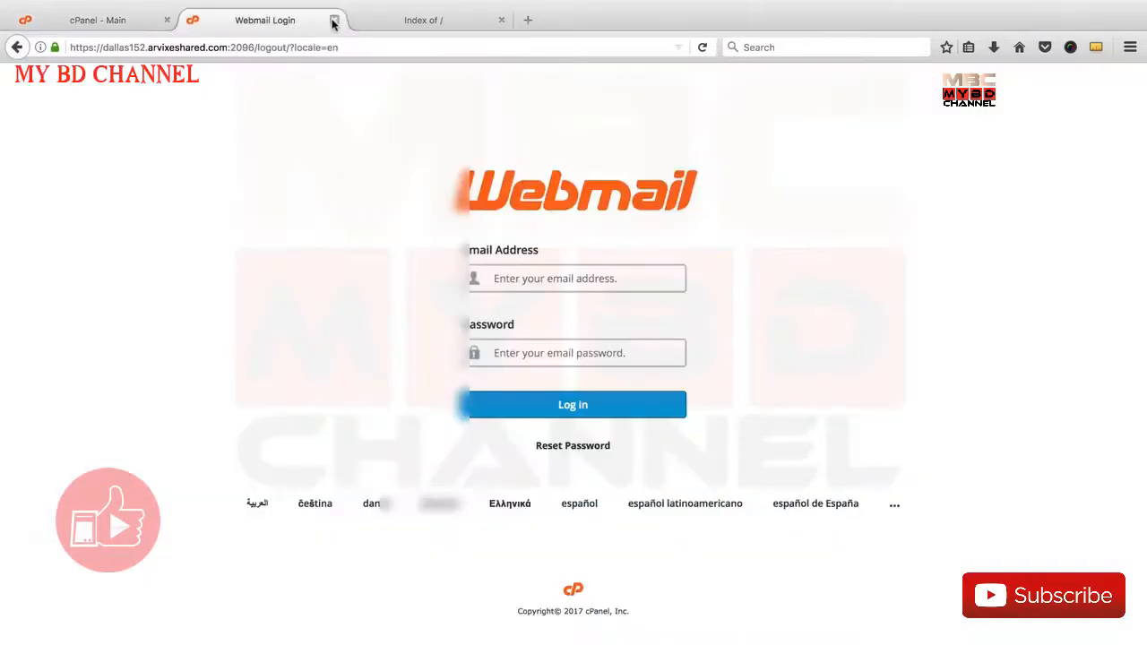
left_click(333, 19)
left_click(113, 20)
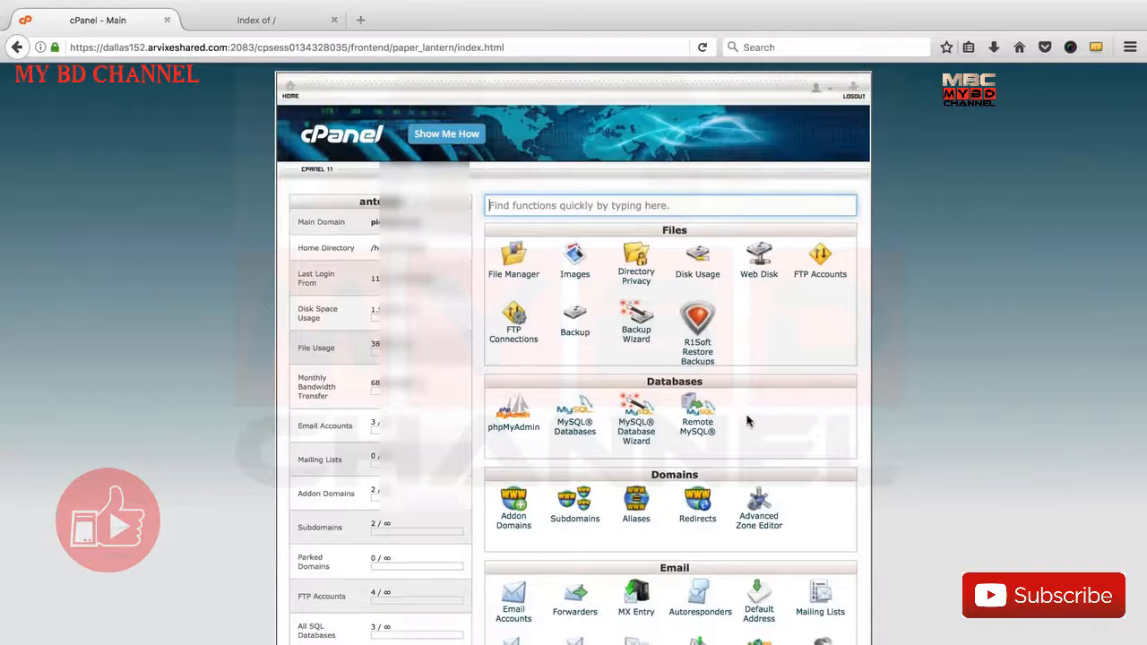
Search the cPanel functions for "wordpress"
scroll(749, 421, "down", 1)
scroll(749, 422, "up", 1)
type("wordpress")
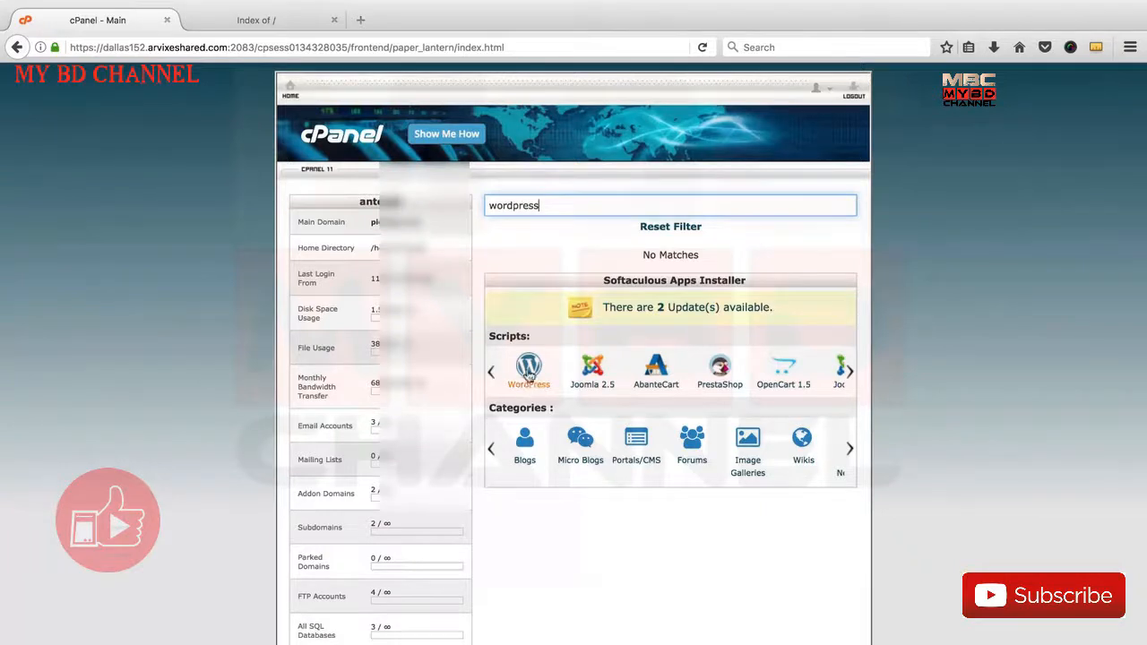
Search the cPanel functions for "softa" and open the Softaculous Apps Installer
double_click(513, 205)
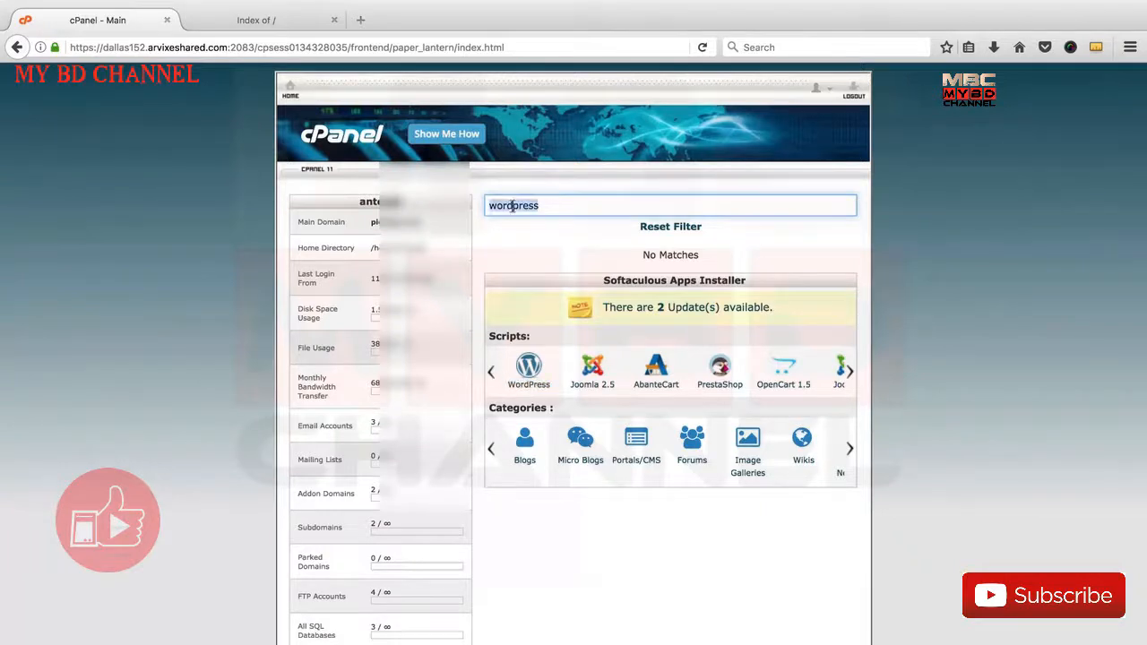
type("soft")
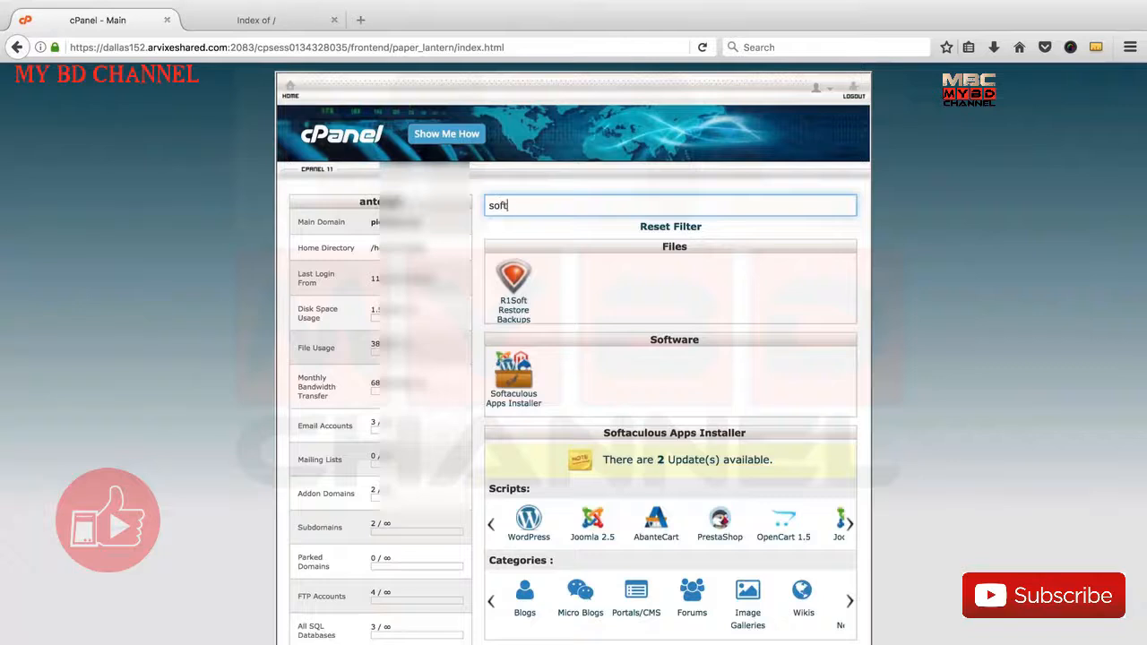
type("a")
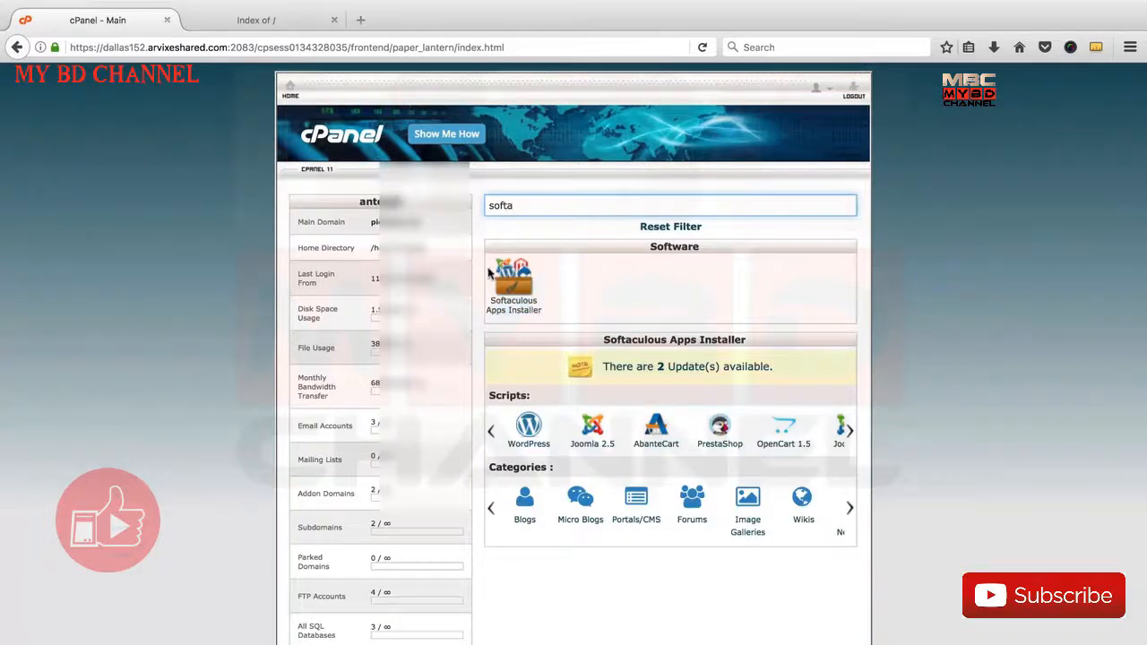
left_click(516, 305)
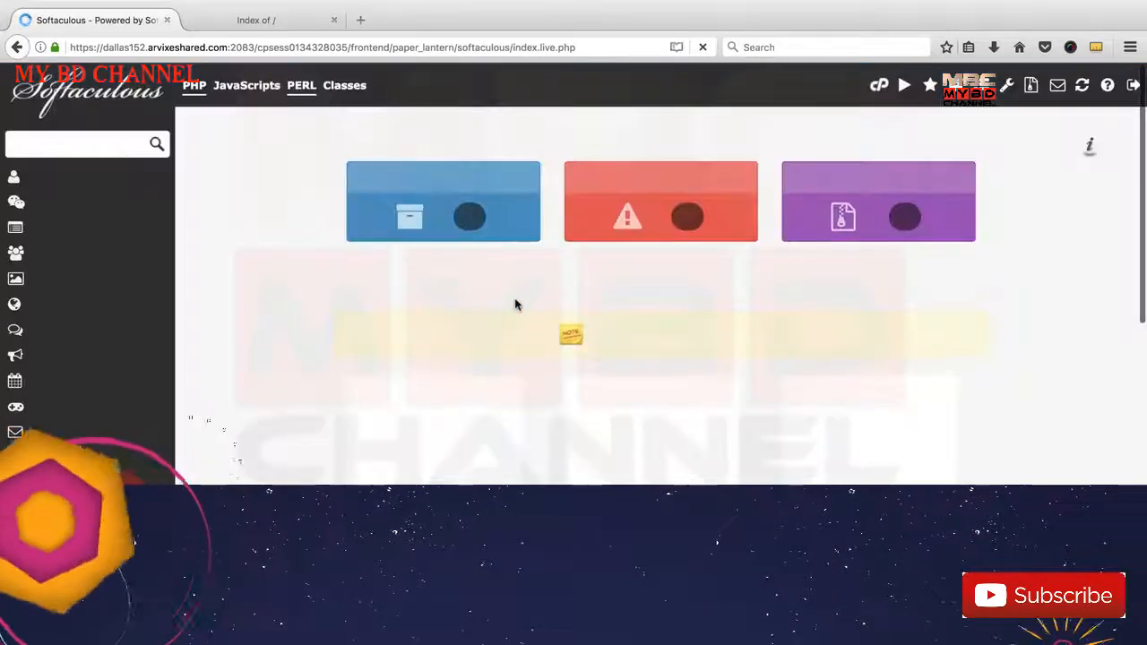
Start a WordPress installation from the Softaculous top scripts
scroll(538, 310, "down", 2)
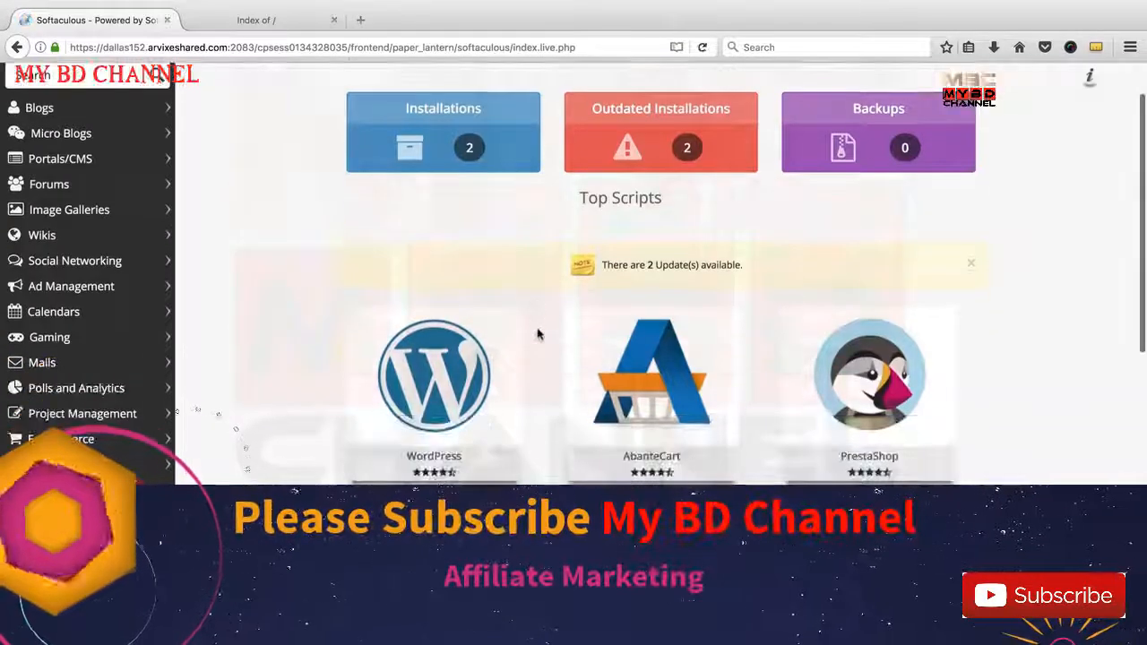
scroll(538, 333, "down", 1)
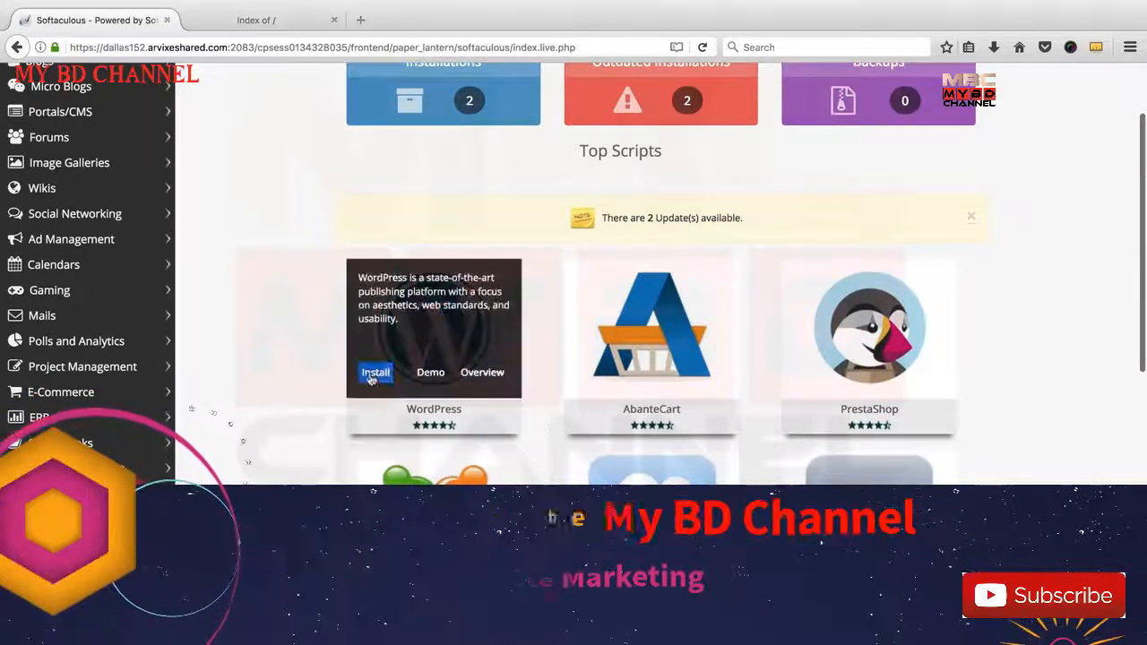
left_click(371, 379)
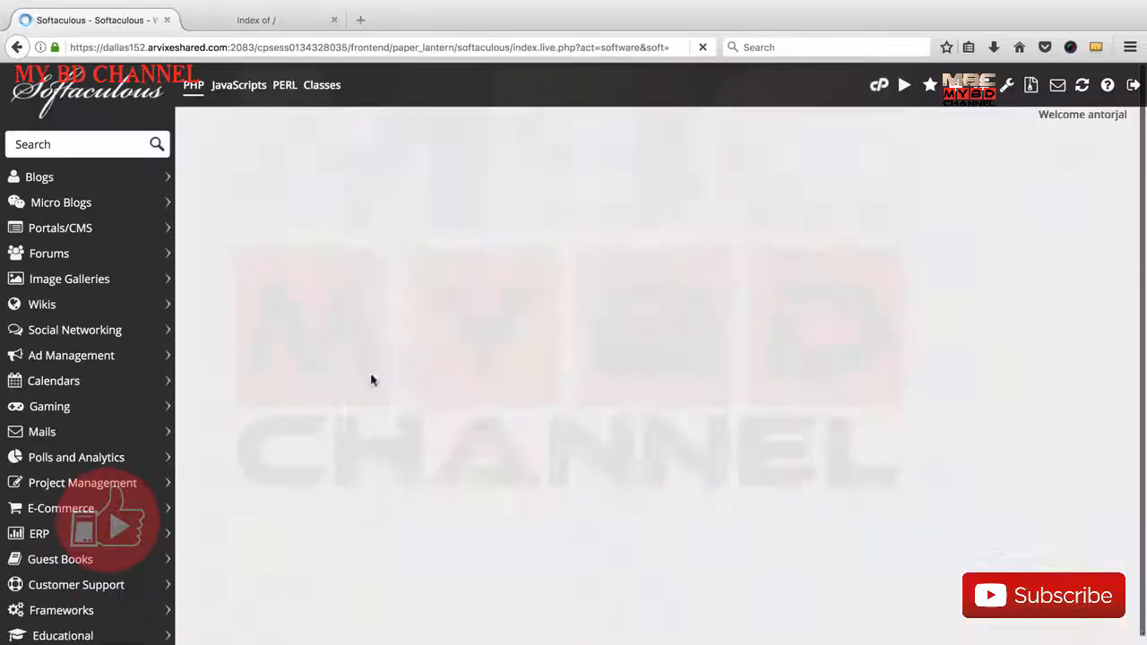
left_click(645, 374)
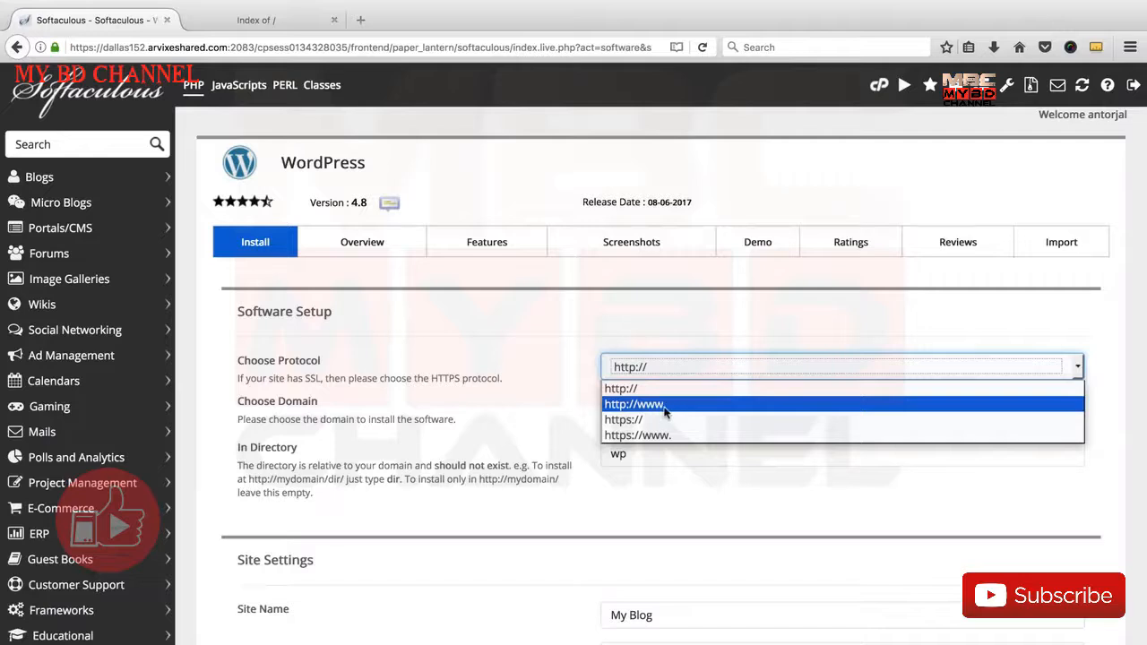
left_click(651, 408)
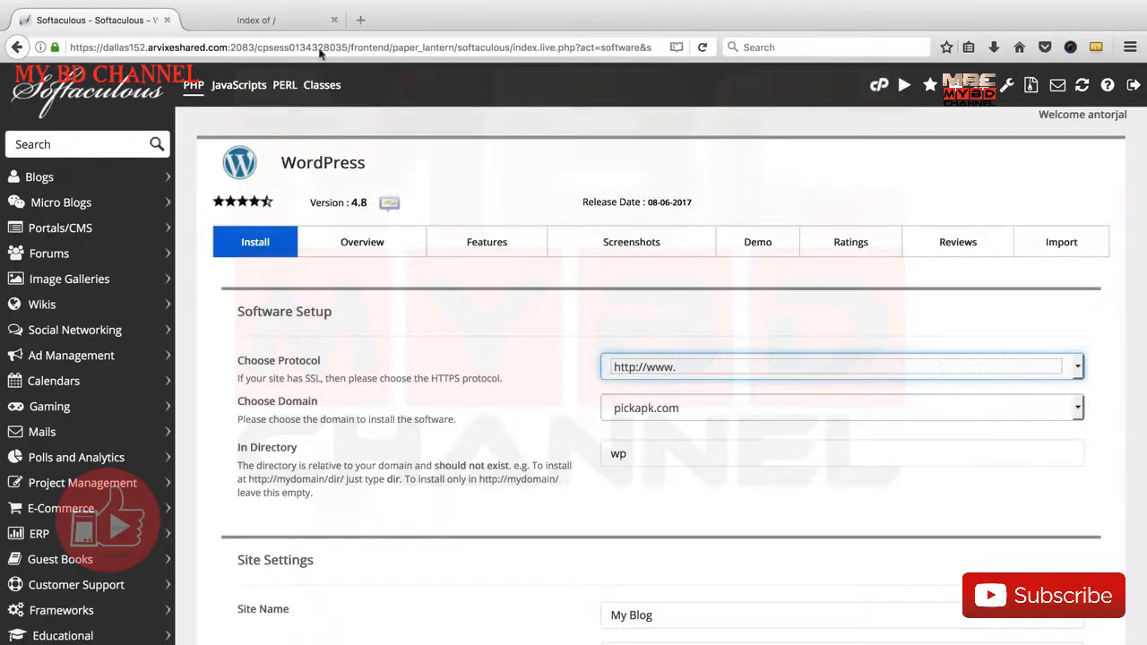
left_click(269, 18)
left_click(58, 45)
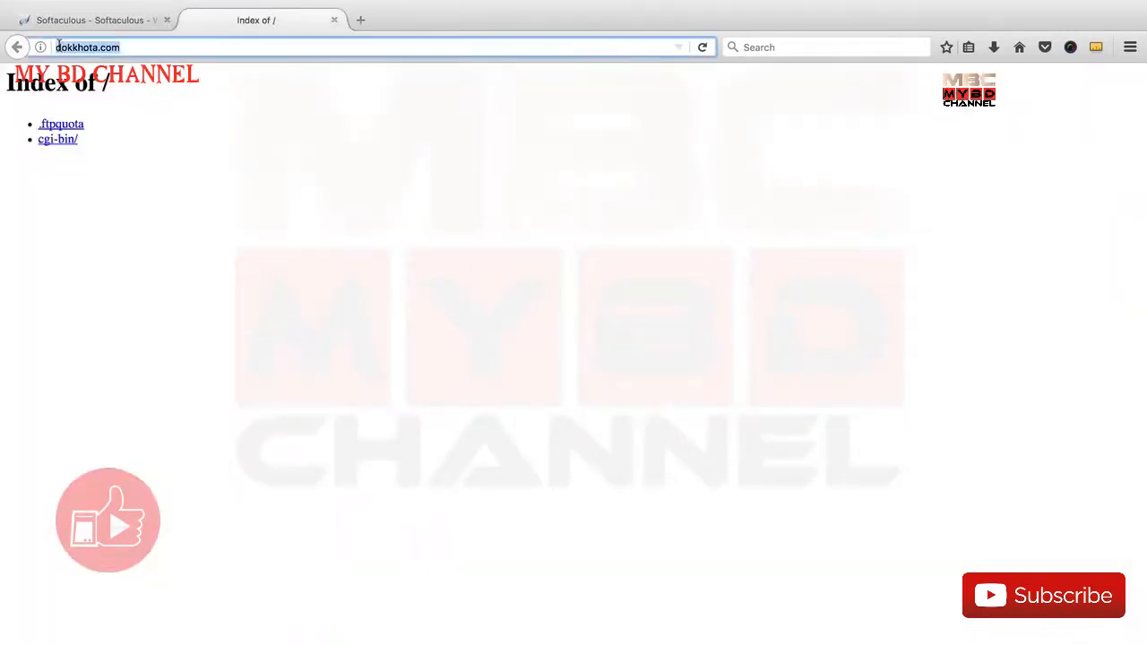
key("Left")
type("www.")
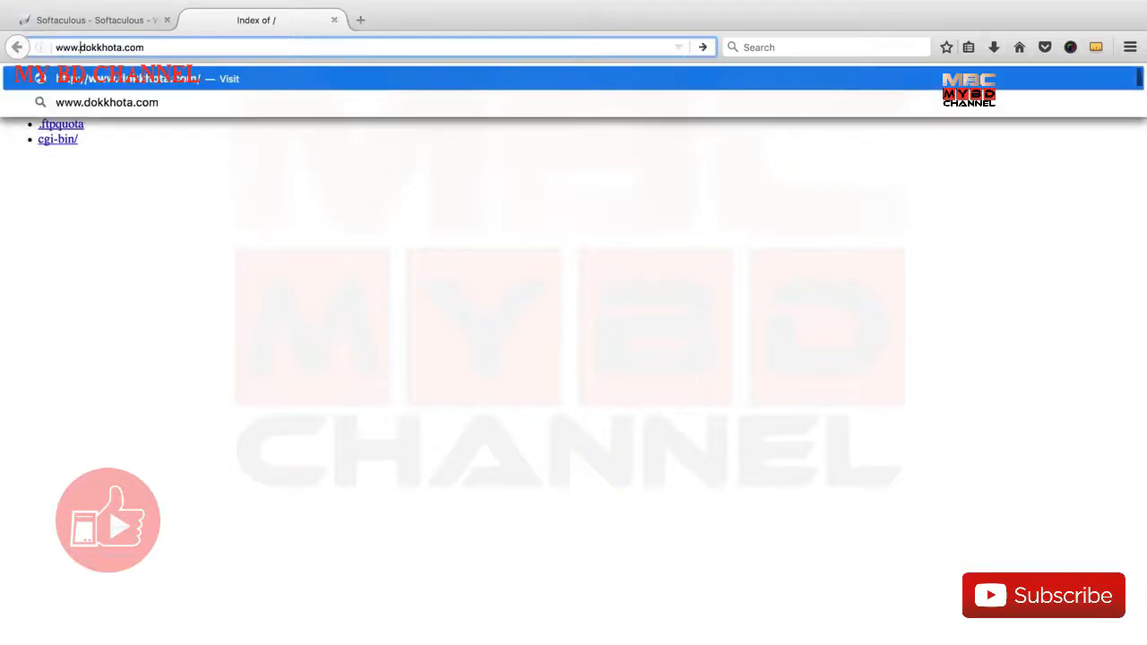
left_click(94, 20)
left_click(686, 368)
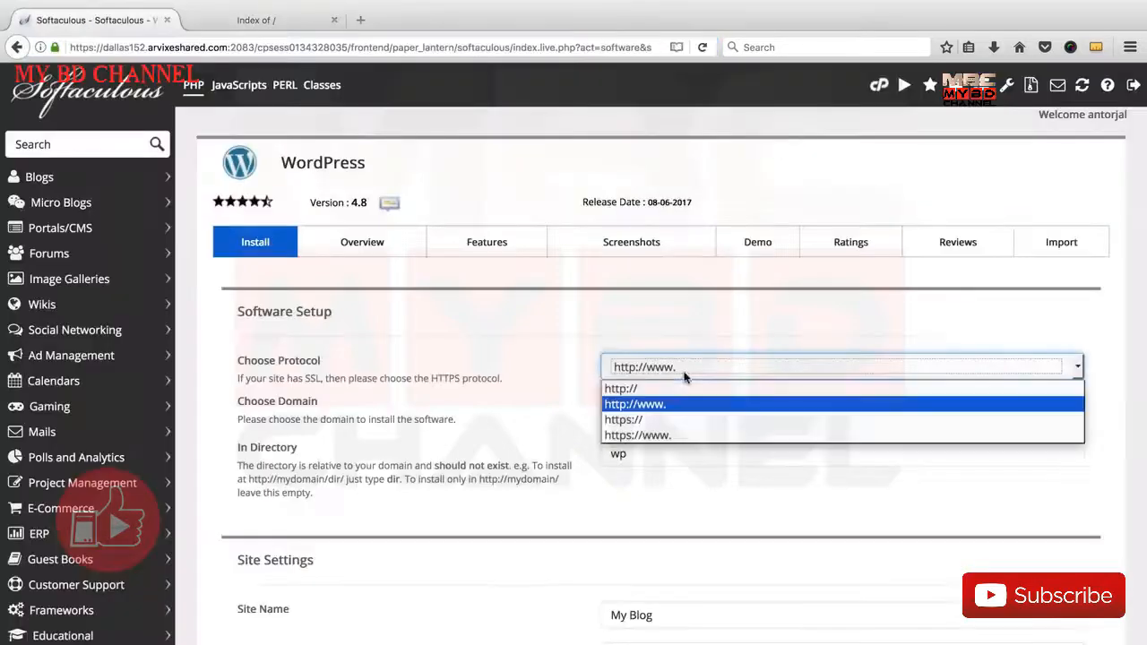
left_click(648, 388)
left_click(260, 20)
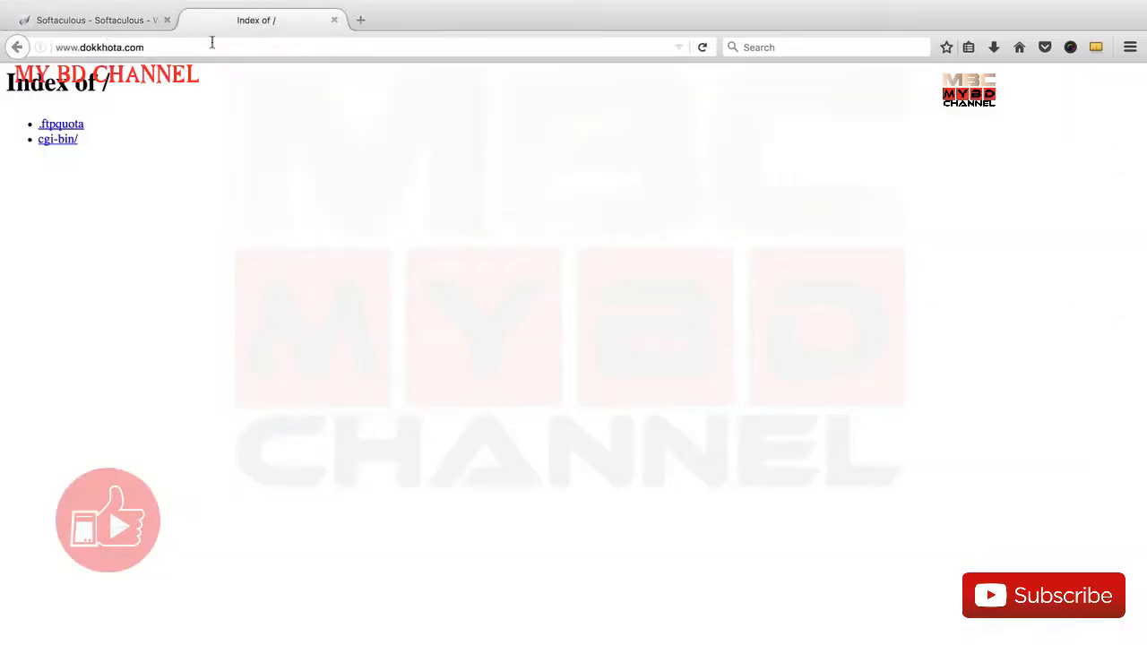
left_click_drag(78, 50, 15, 46)
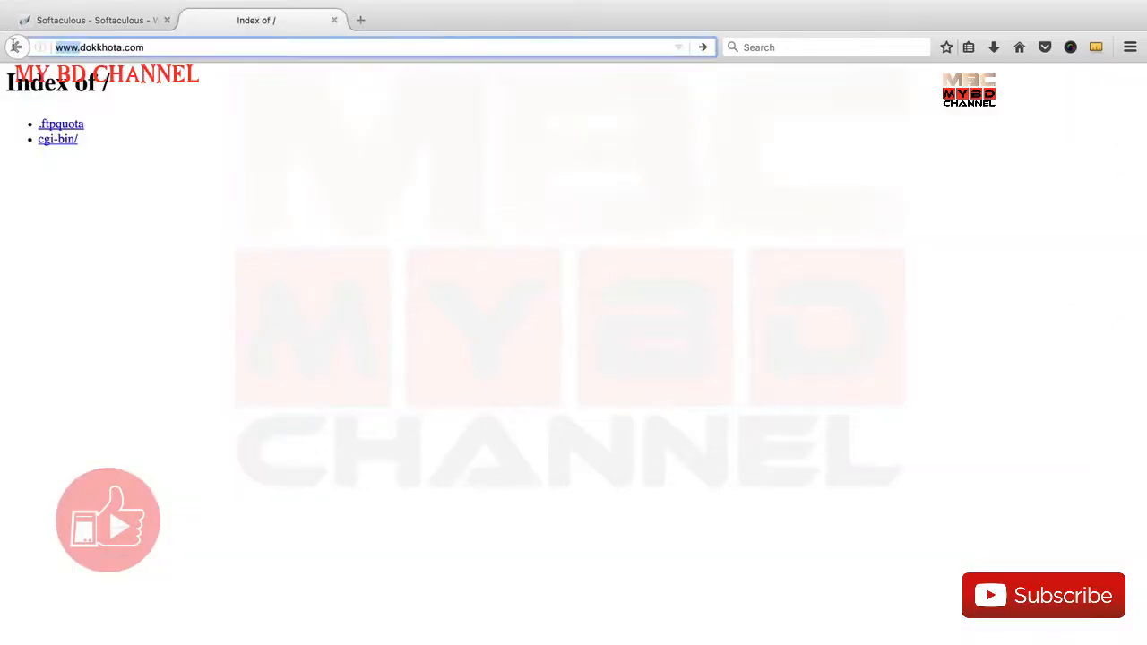
key("BackSpace")
key("Return")
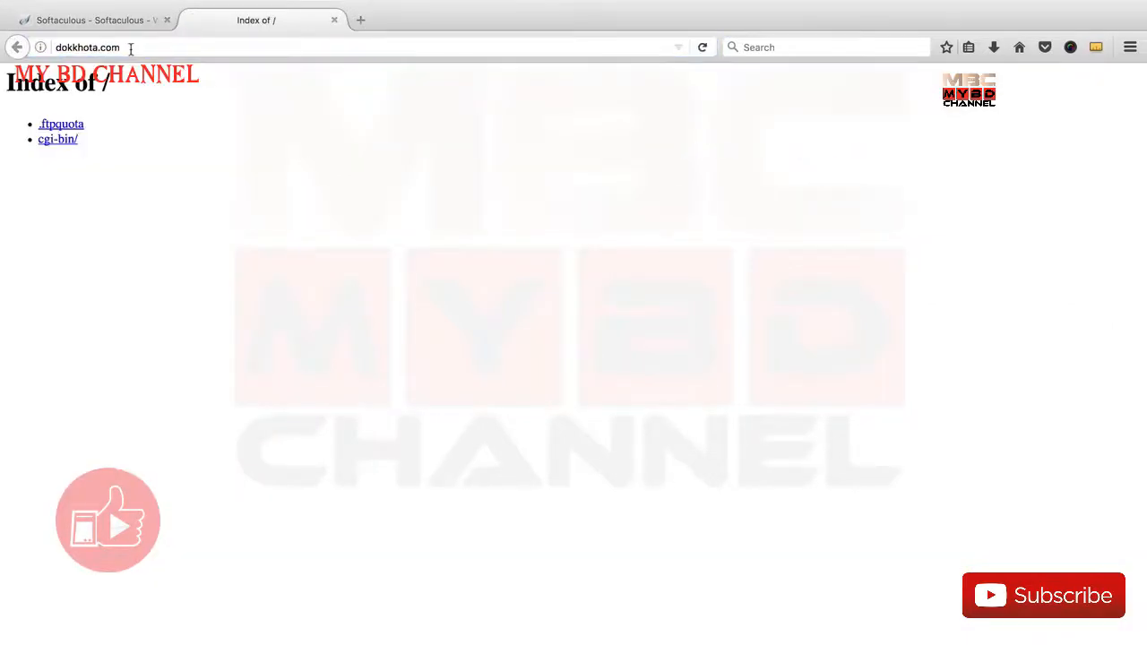
left_click(108, 20)
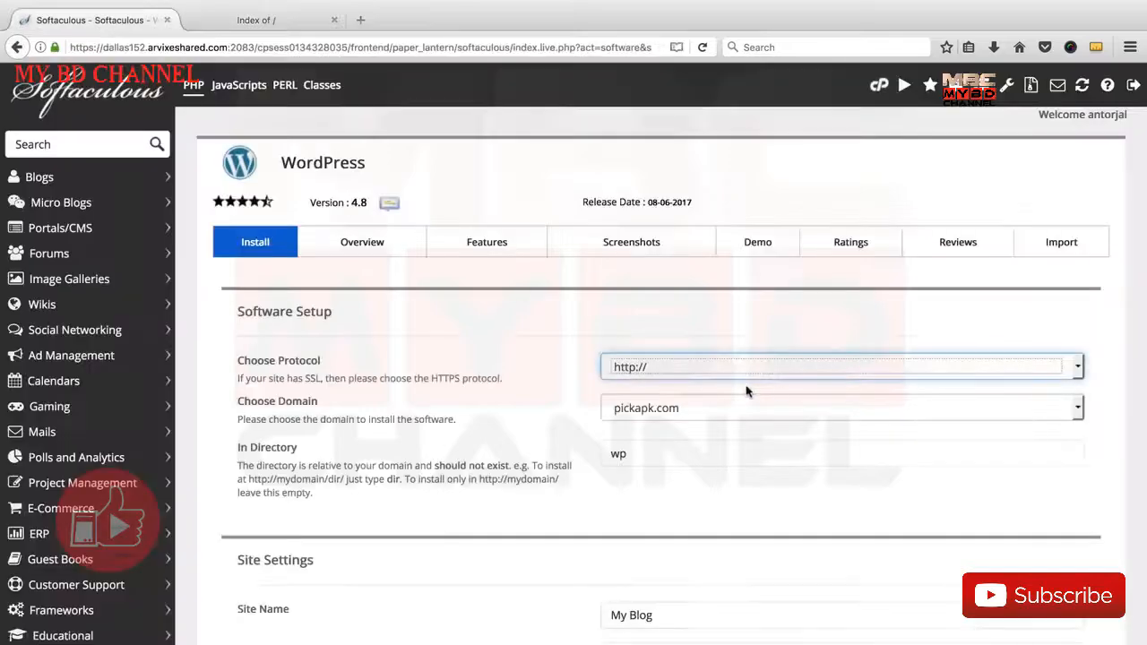
left_click(611, 369)
left_click(541, 389)
left_click(632, 369)
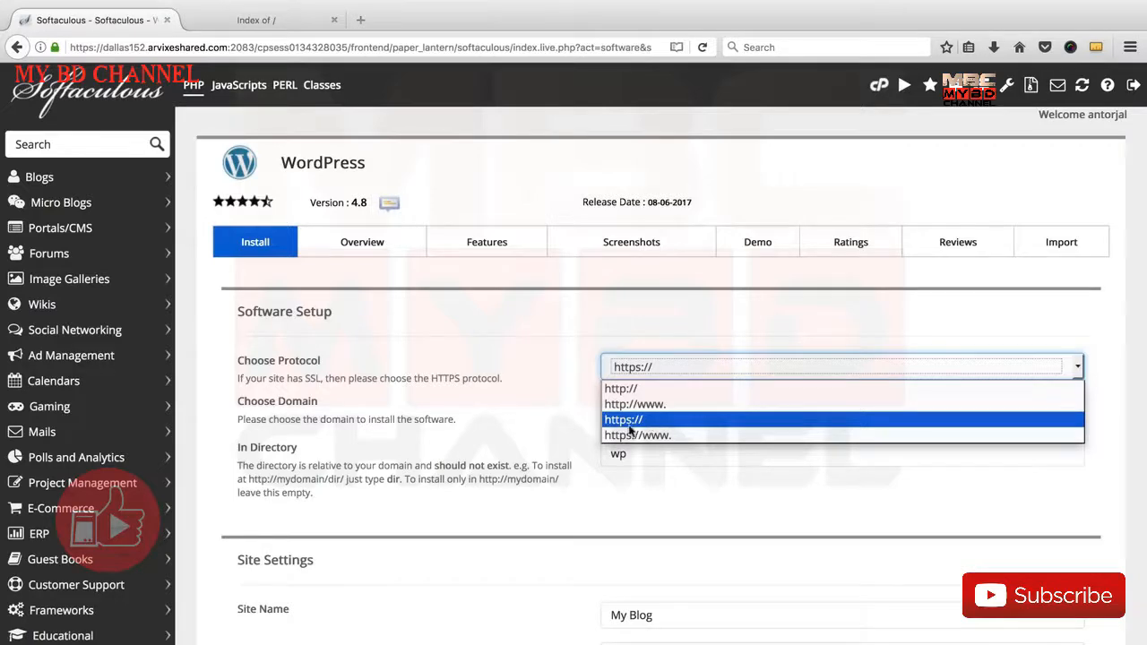
left_click(627, 391)
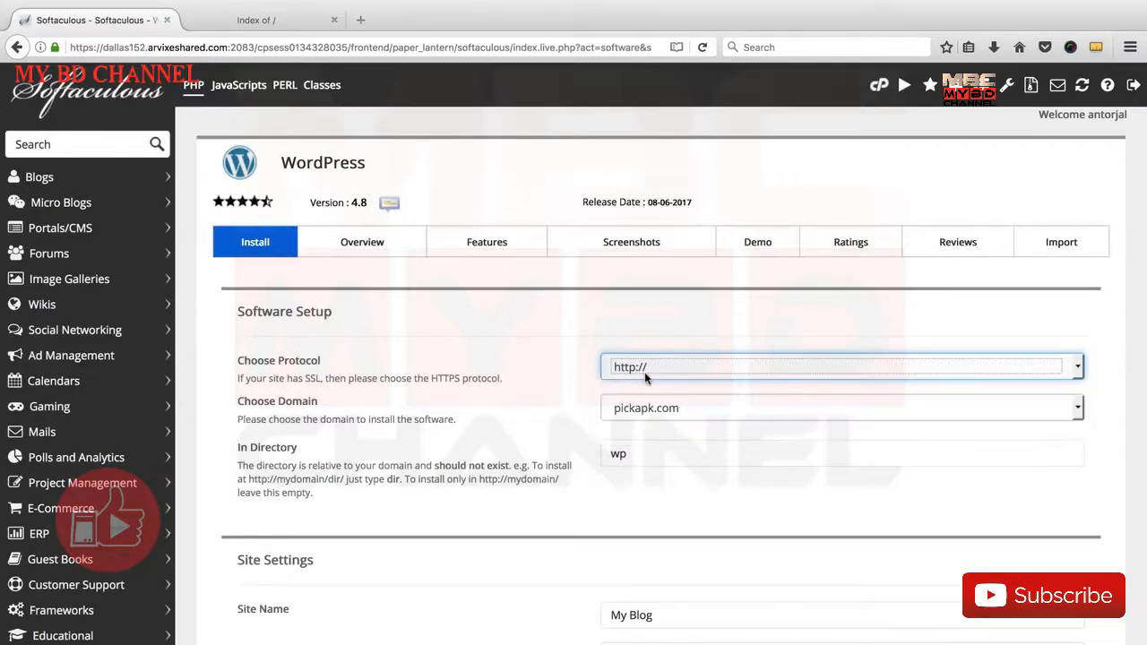
left_click(583, 393)
Choose dokkhota.com as the domain for the WordPress installation
scroll(584, 391, "down", 1)
left_click(685, 363)
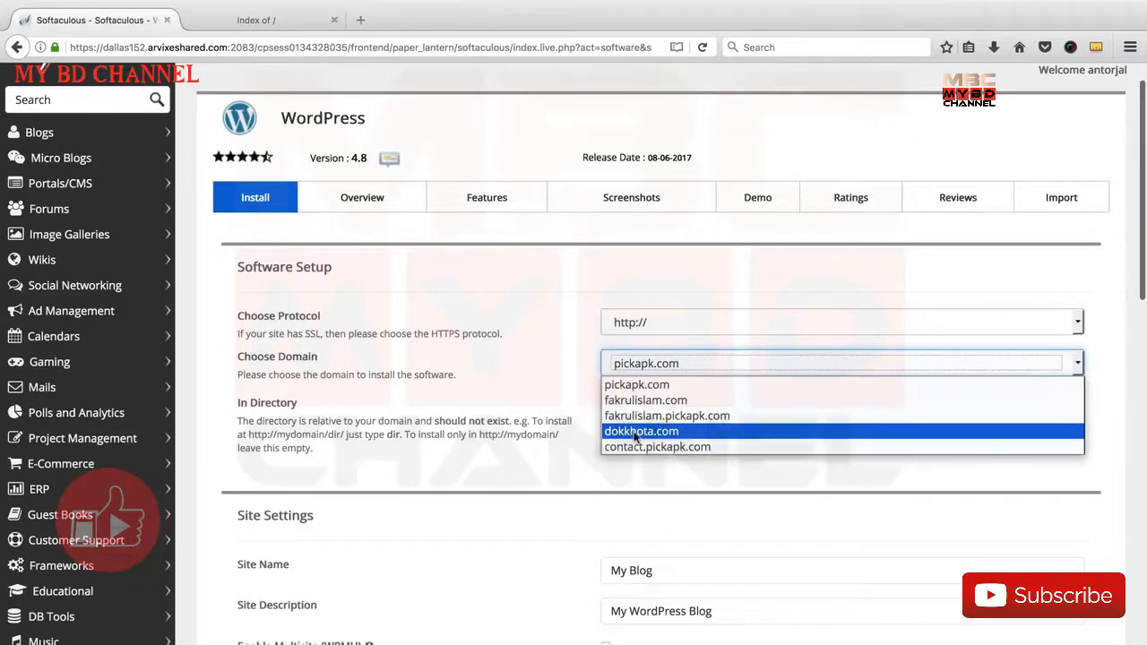
left_click(630, 430)
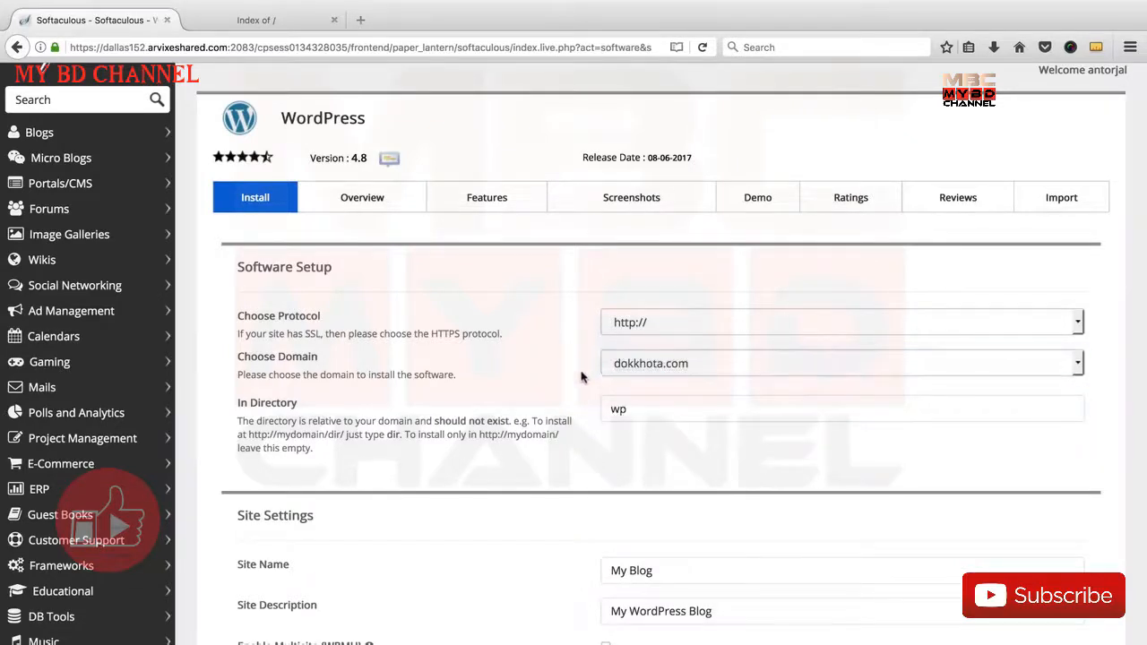
left_click(645, 367)
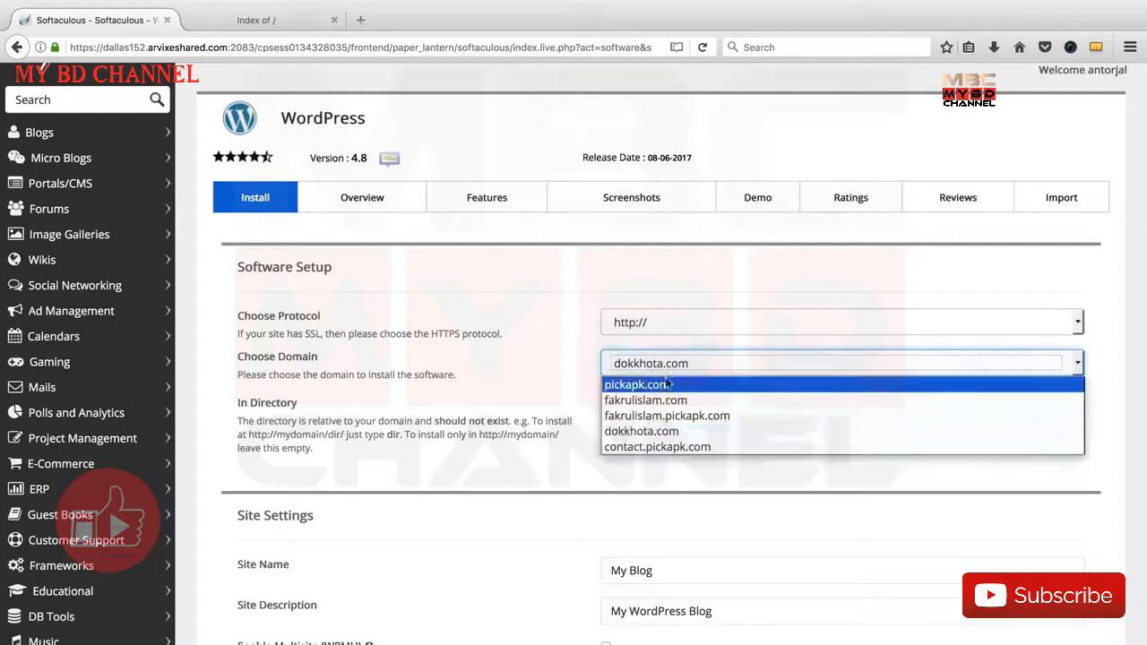
left_click(646, 432)
Clear the installation directory so WordPress installs in the root of the domain
scroll(574, 381, "down", 2)
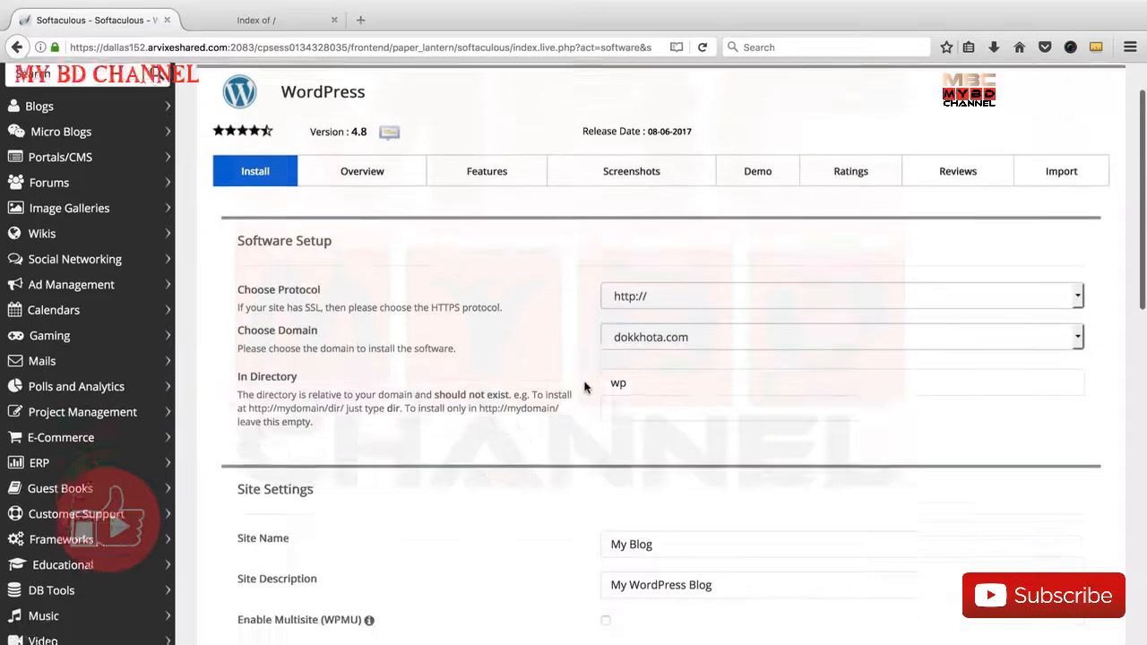
left_click(649, 352)
key("BackSpace")
key("BackSpace")
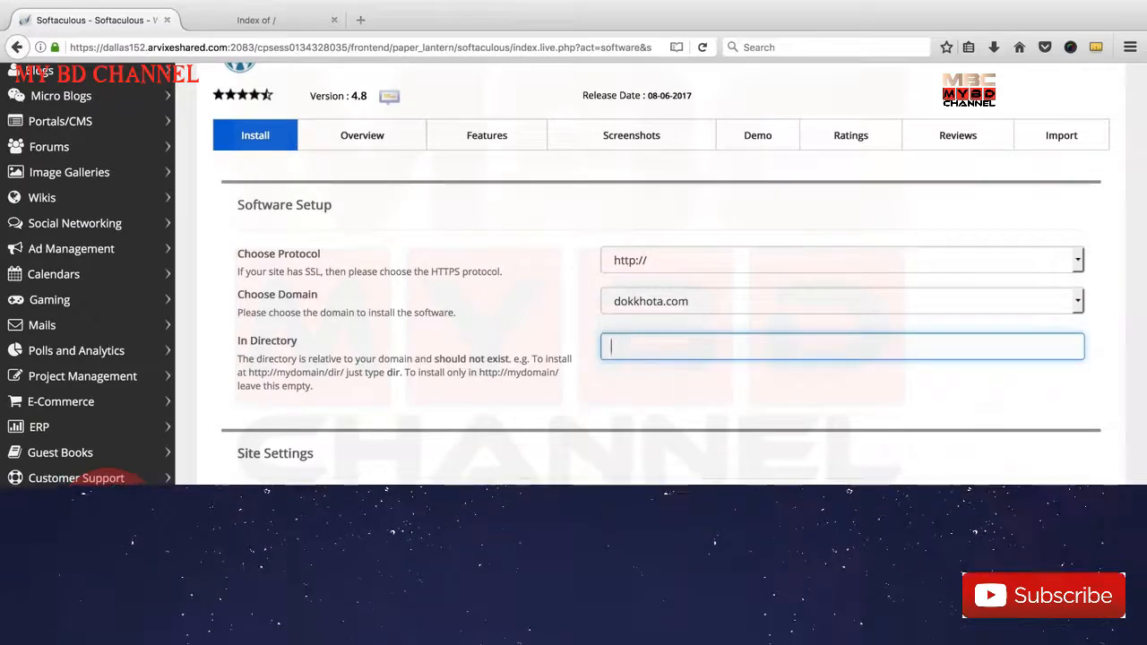
Replace the default site name with Dokkhota in the site settings
scroll(606, 398, "down", 1)
scroll(606, 398, "down", 2)
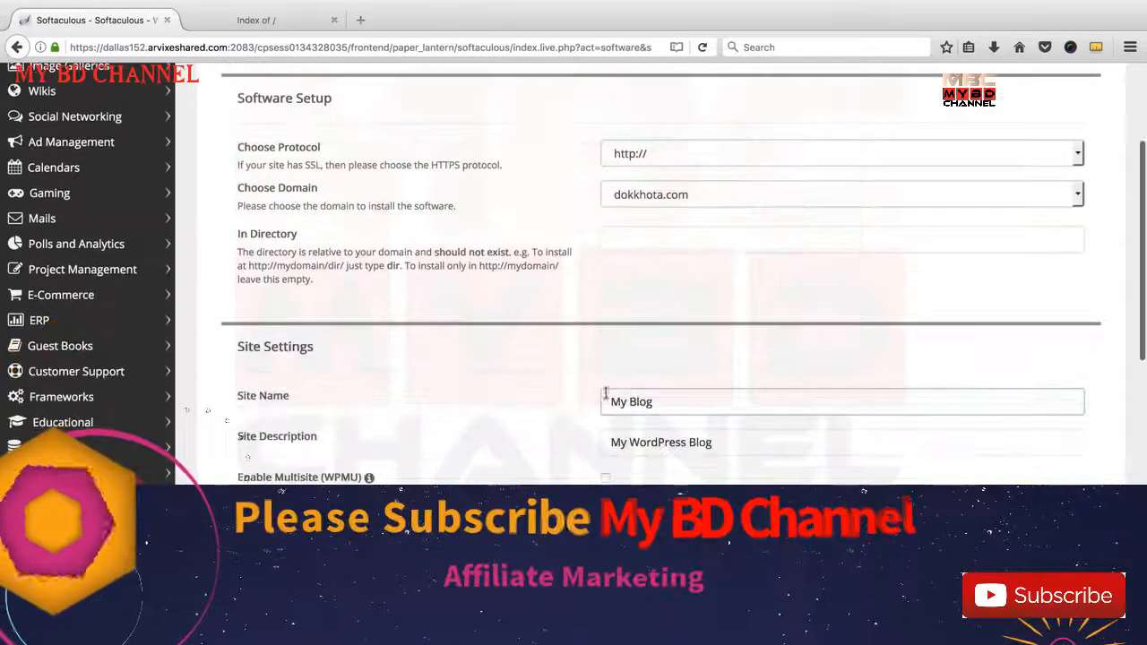
left_click(610, 401)
key("super+a")
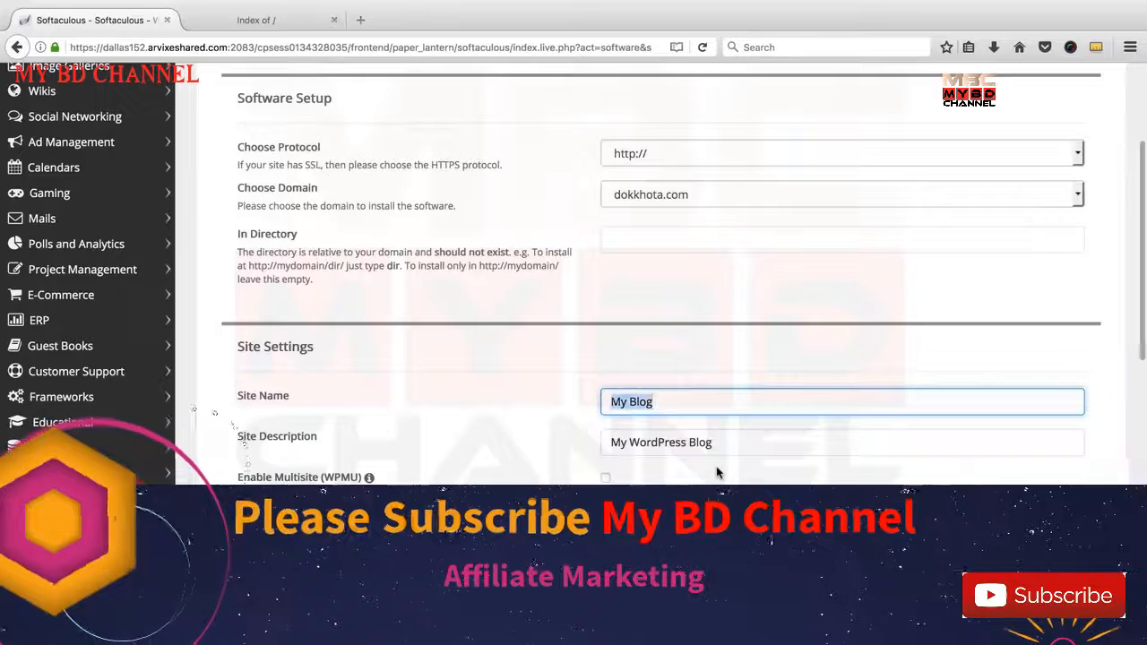
type("Dokkhota")
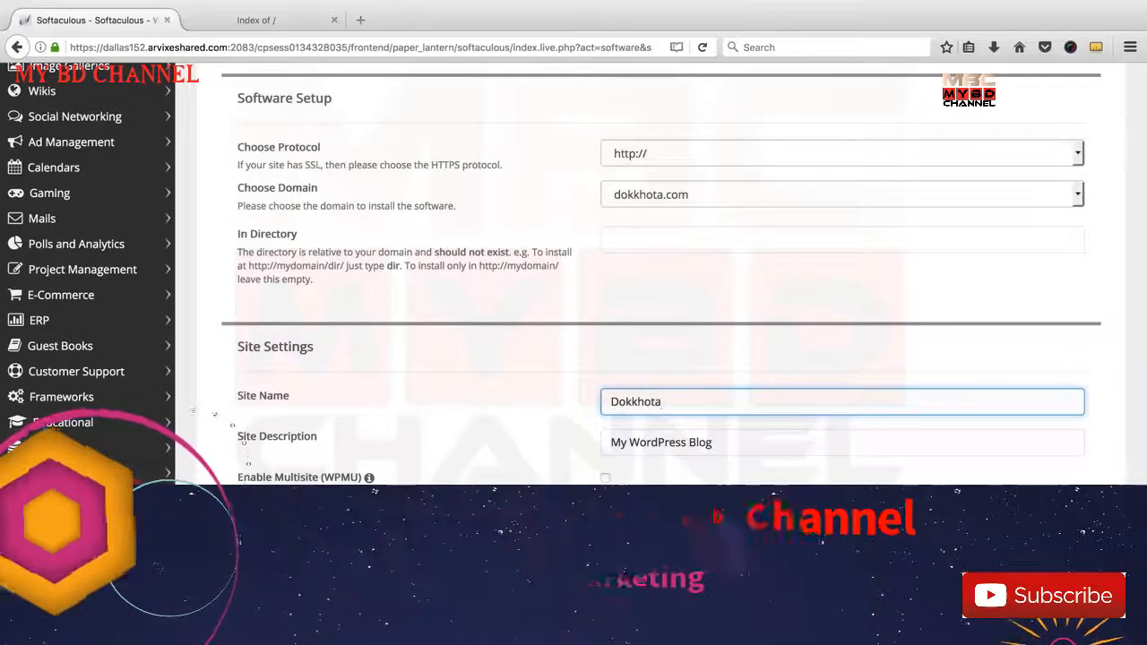
Replace the default site description with Best Smartphones Reviews
key("Tab")
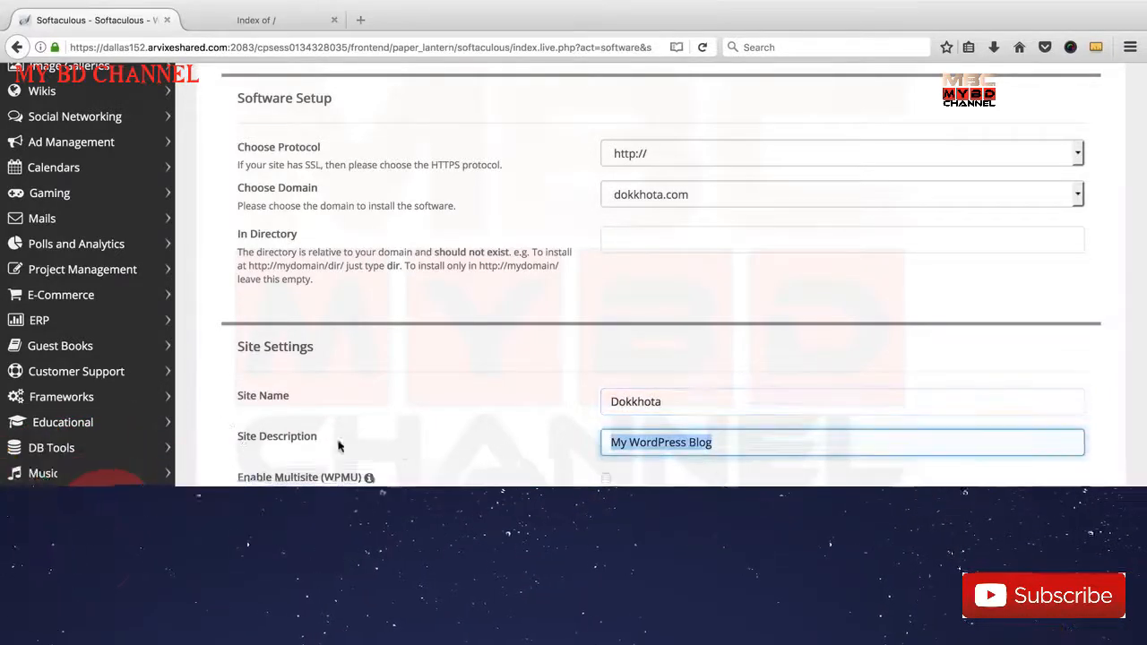
key("BackSpace")
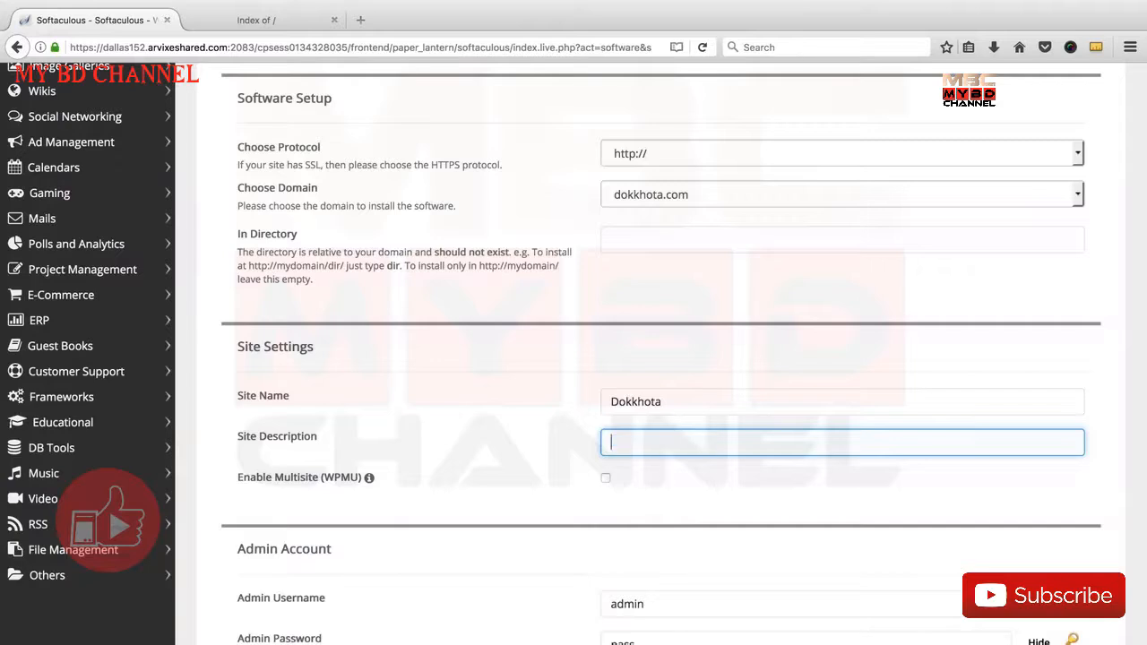
type("Be")
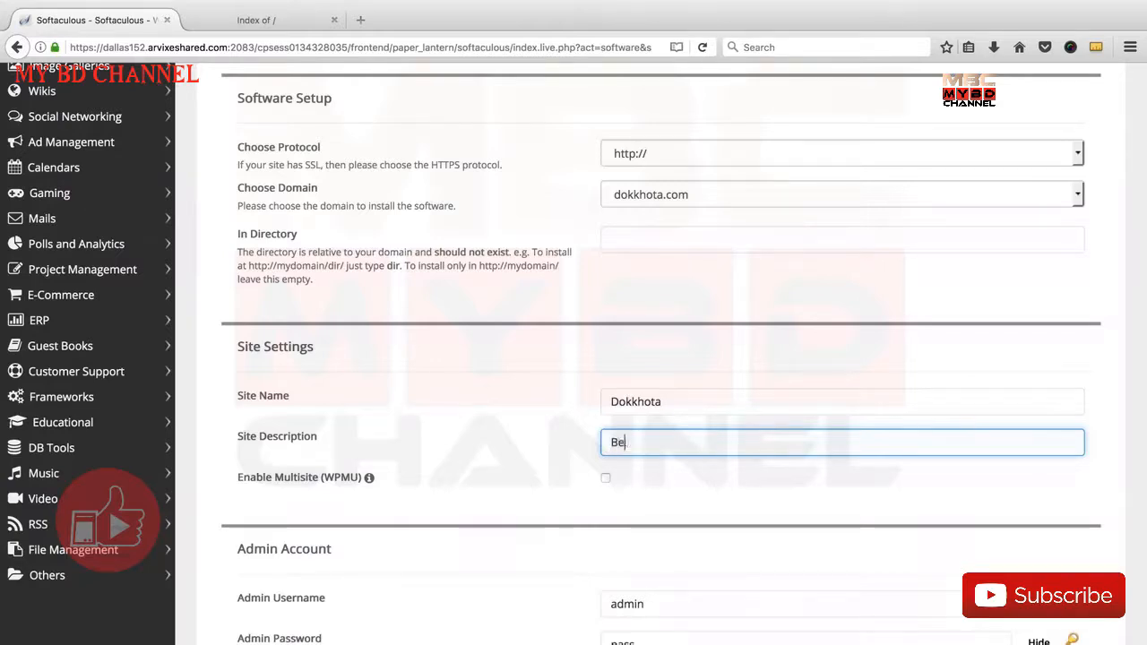
type("st Smartphones Reviews")
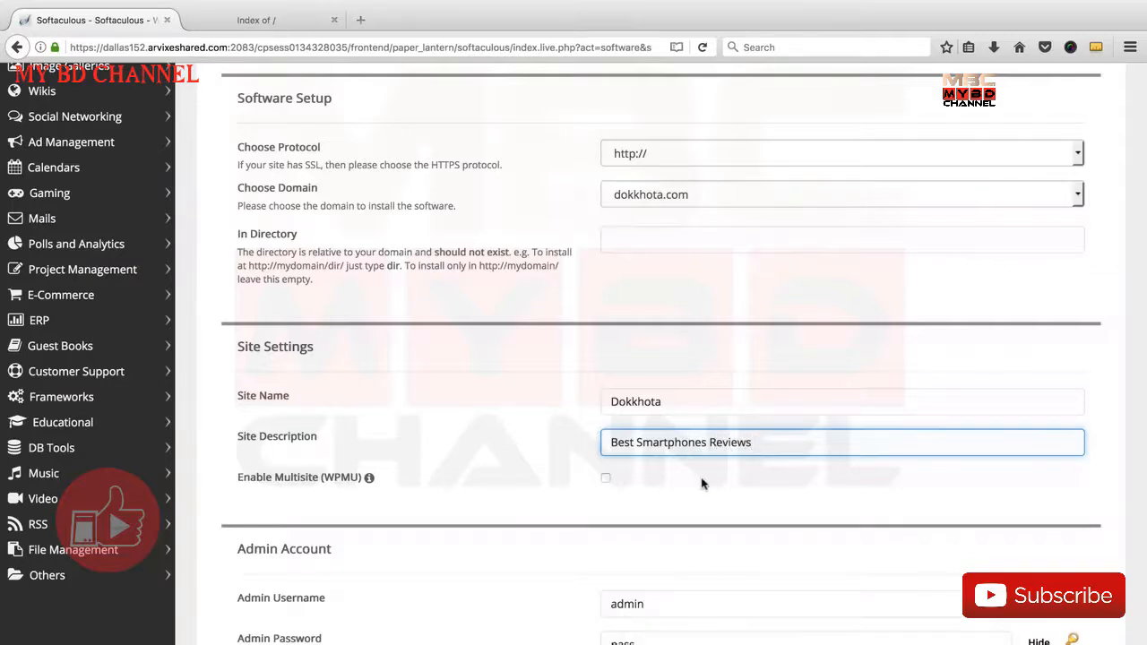
scroll(702, 484, "down", 2)
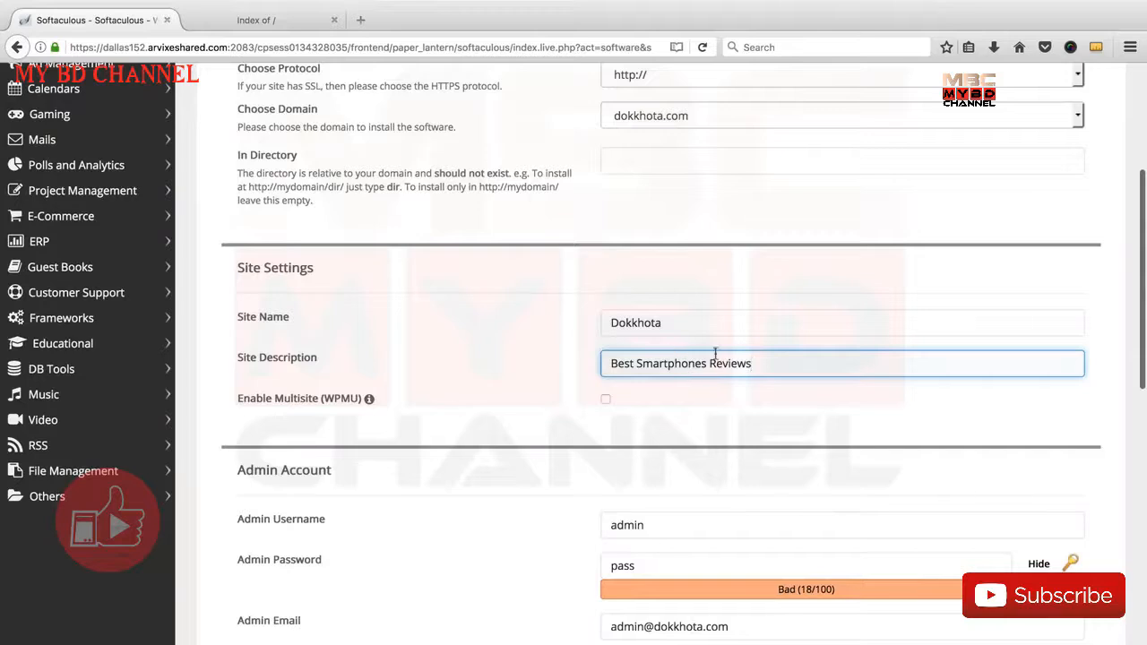
left_click_drag(615, 361, 751, 365)
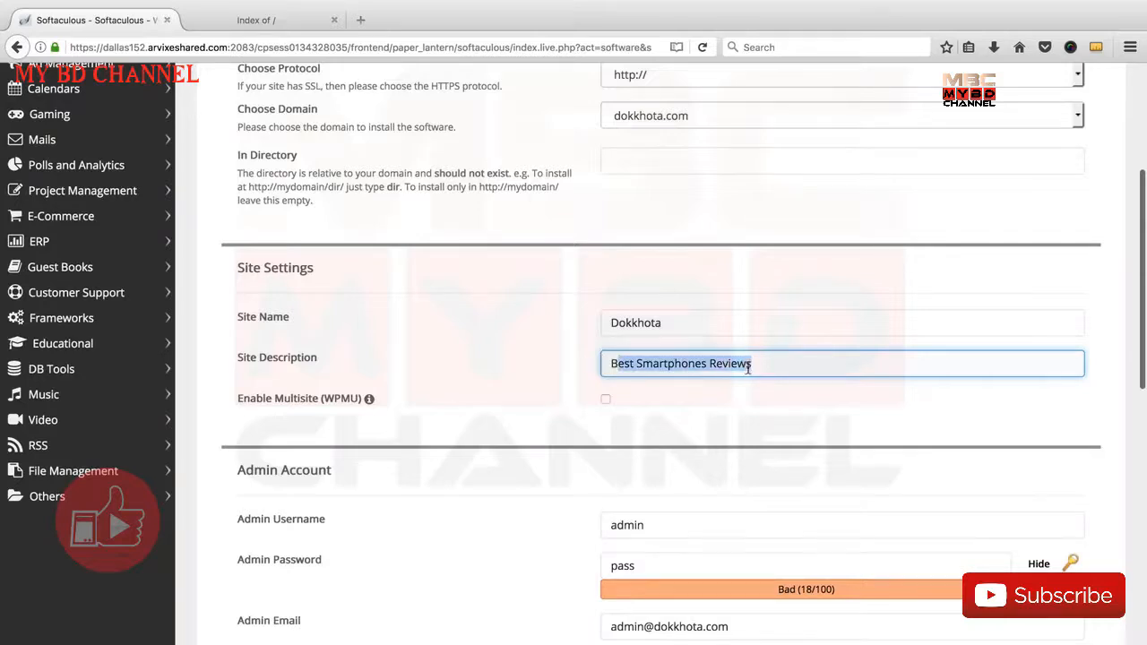
Replace the default admin username in the admin account settings with the administrator's personal username
scroll(601, 402, "down", 1)
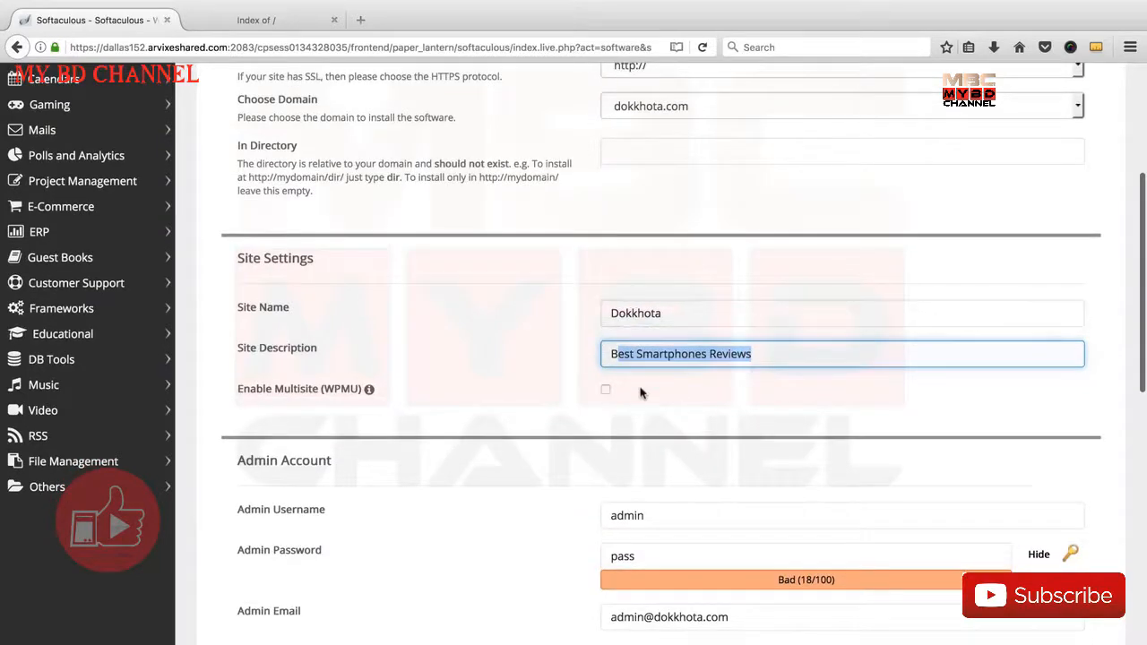
scroll(619, 367, "down", 5)
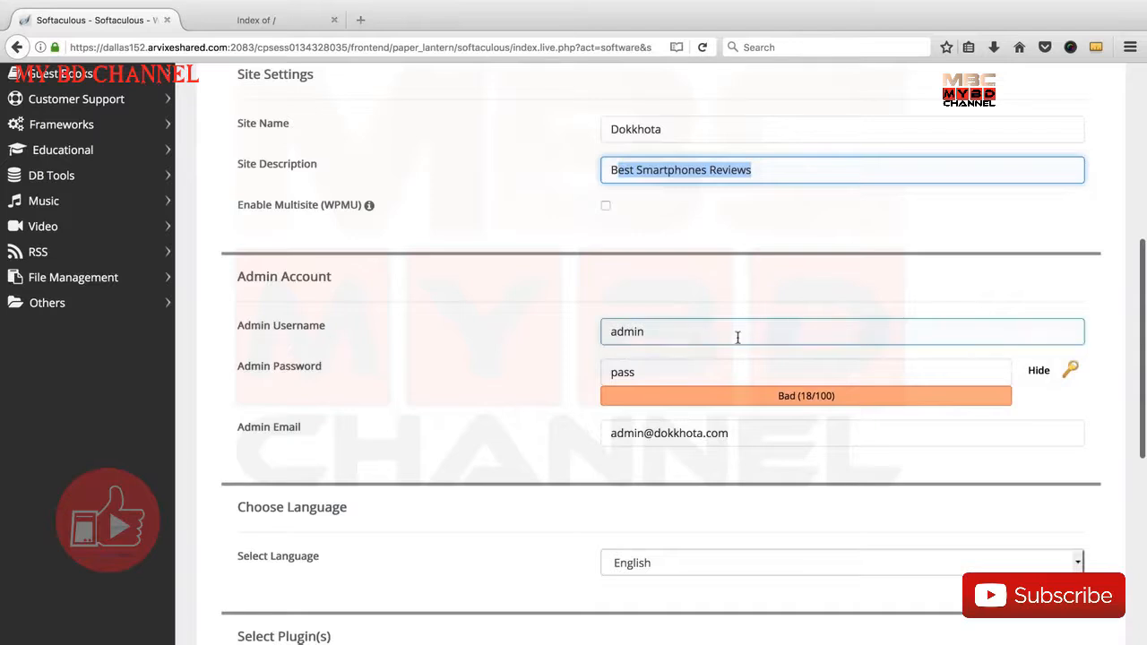
left_click(689, 338)
double_click(623, 336)
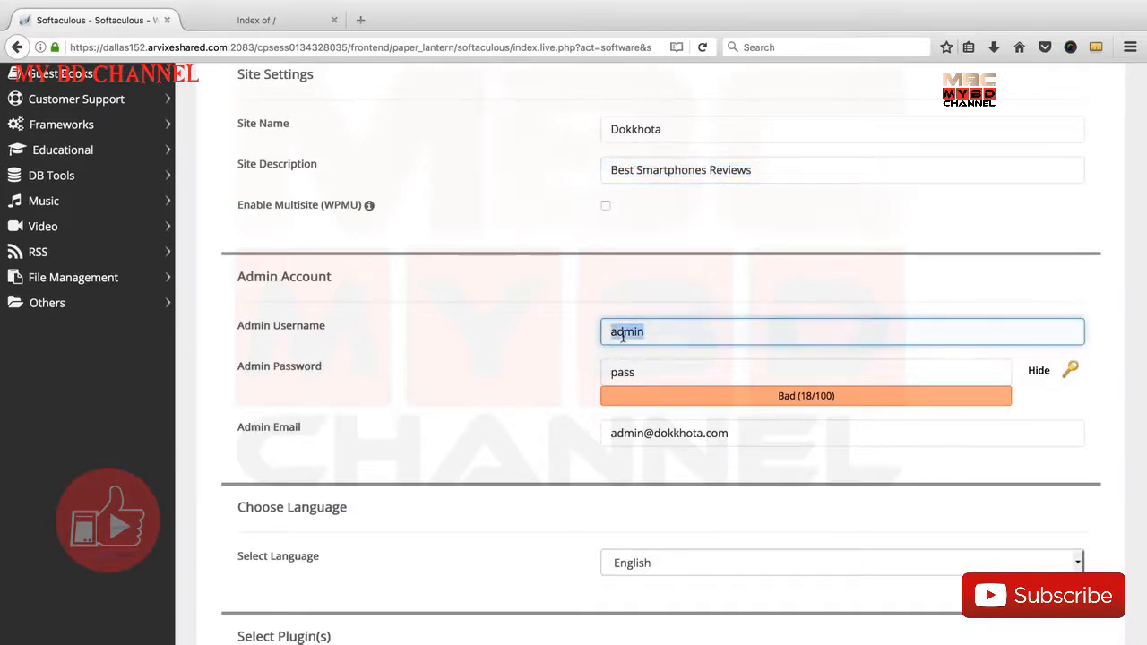
key("Right")
key("super+a")
key("BackSpace")
type("f")
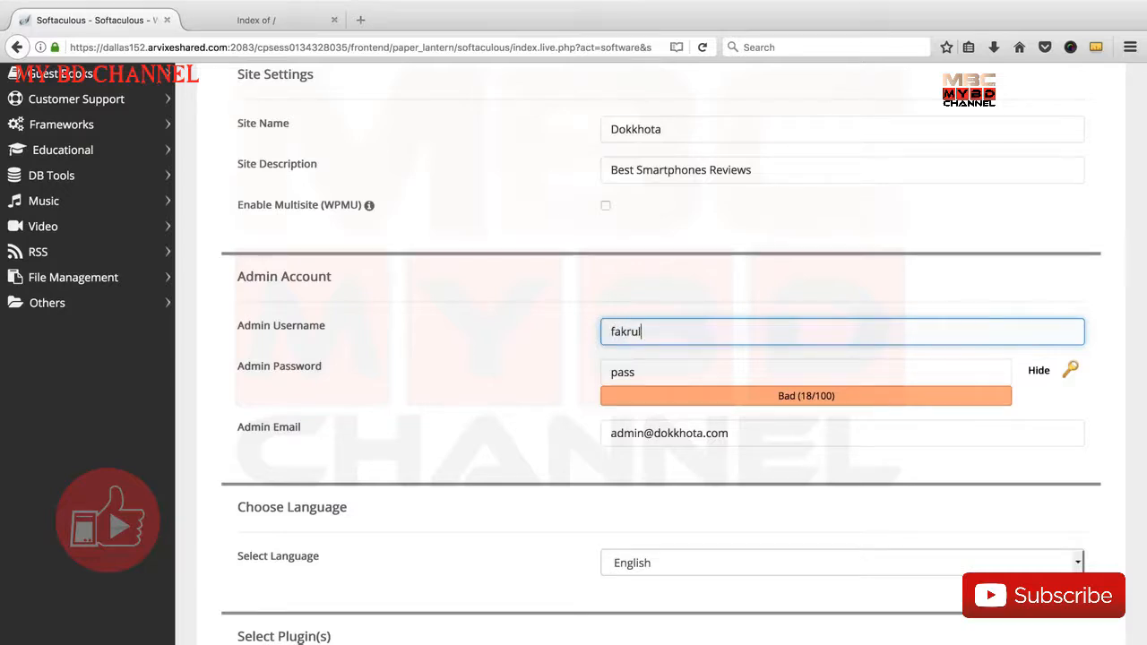
Hide the admin password characters and replace the default admin password with a stronger one
key("Tab")
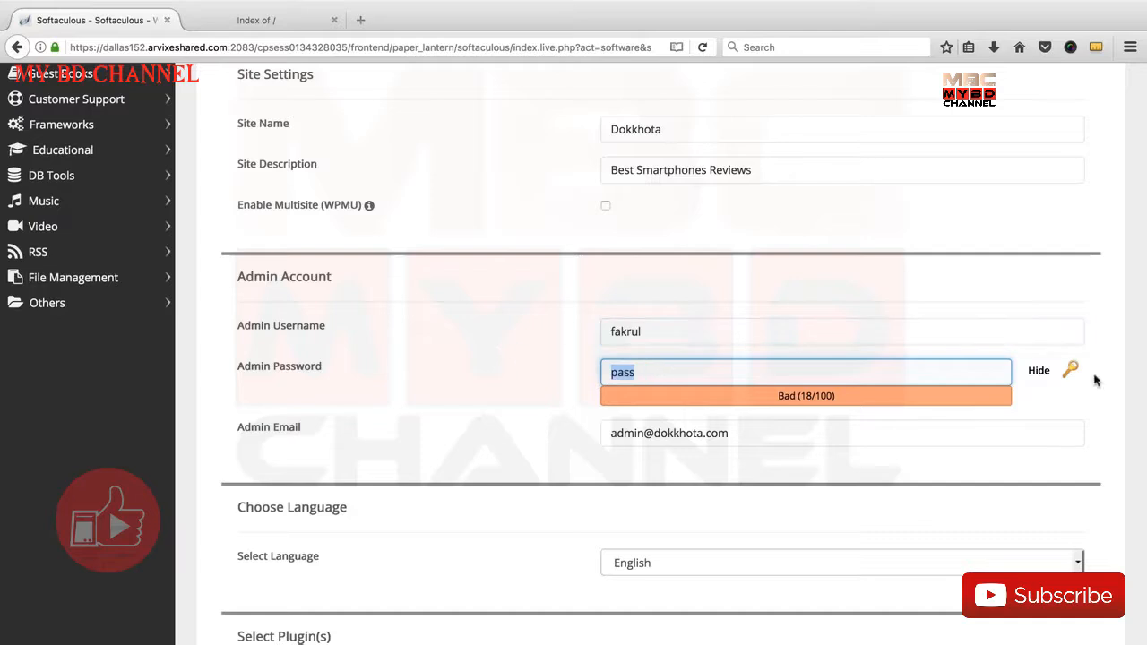
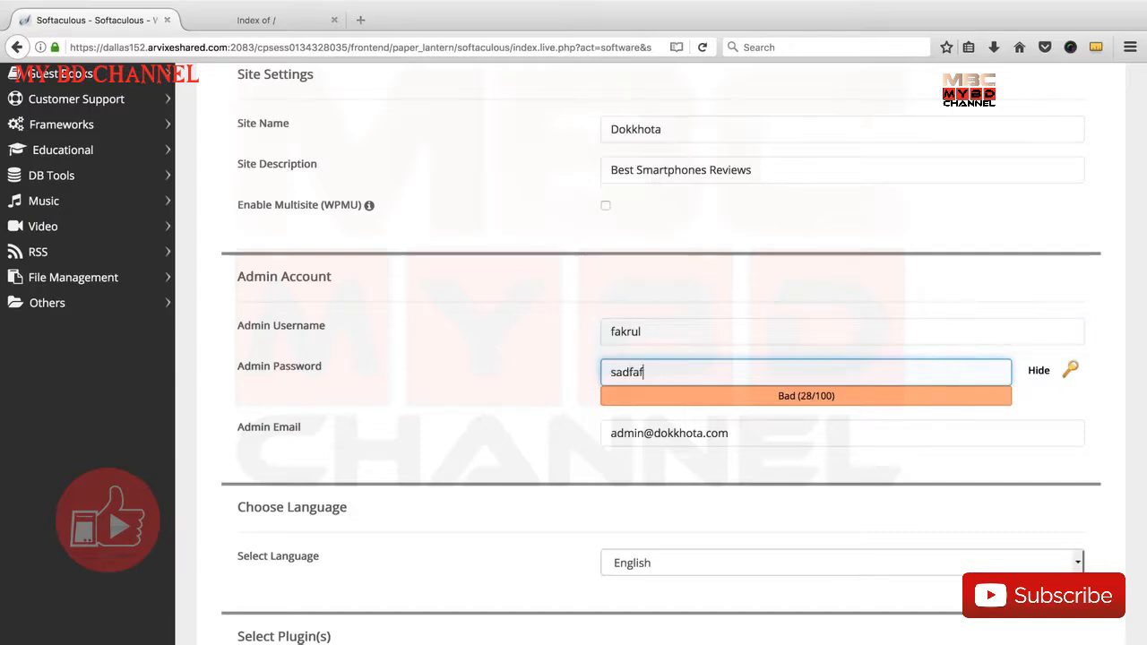
left_click(1038, 371)
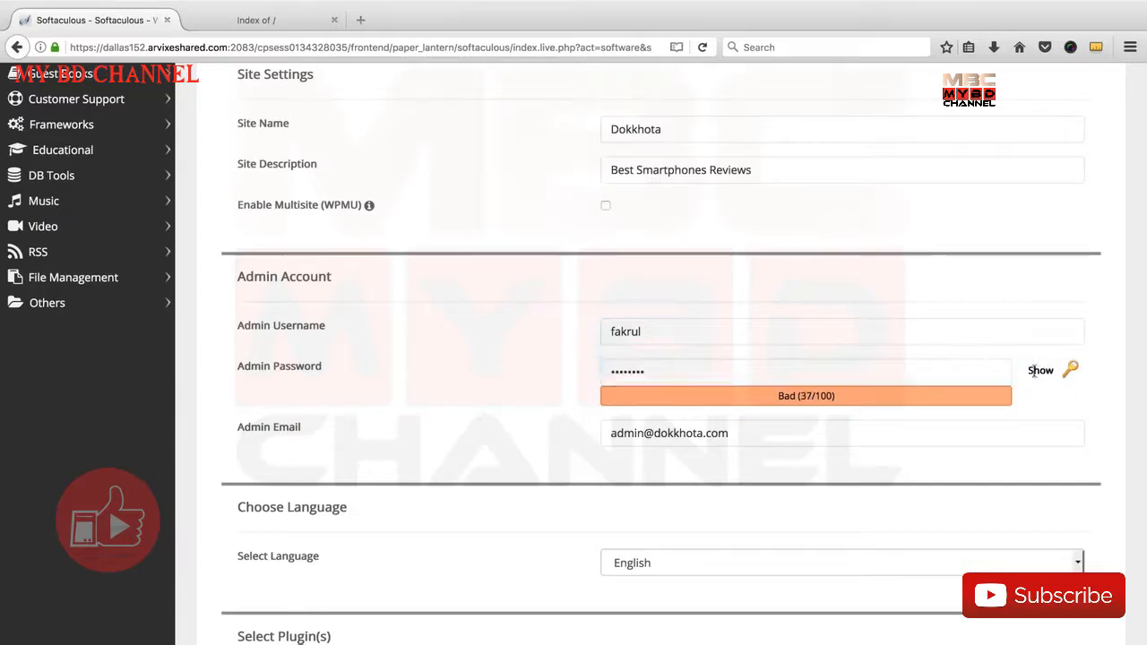
double_click(789, 377)
key("BackSpace")
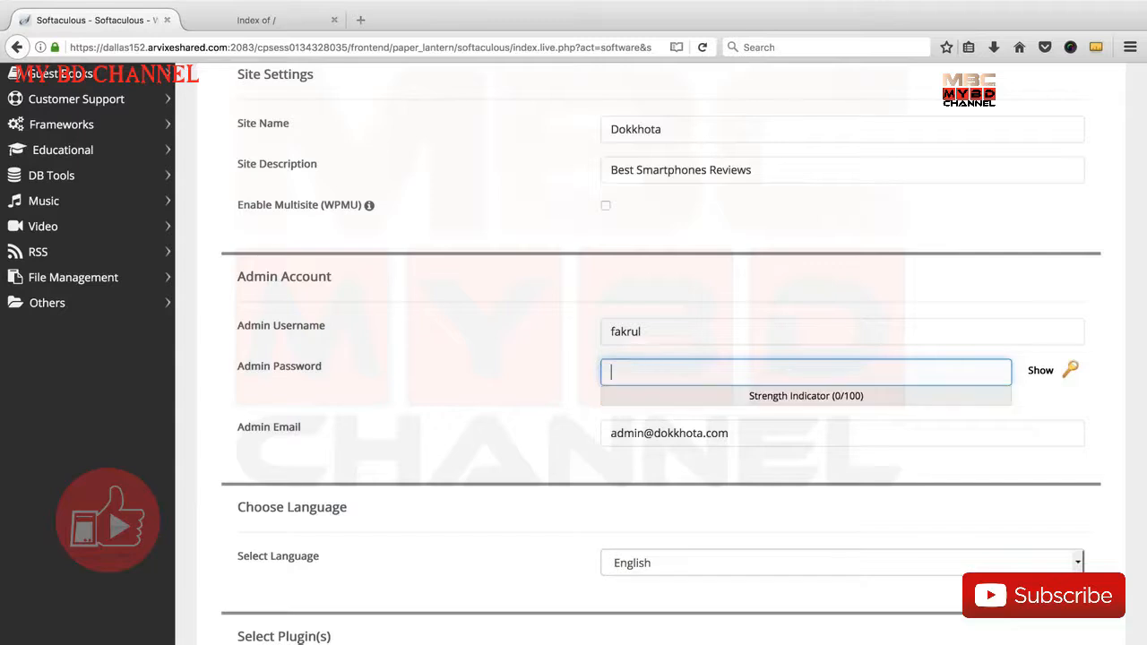
type("••••••••••")
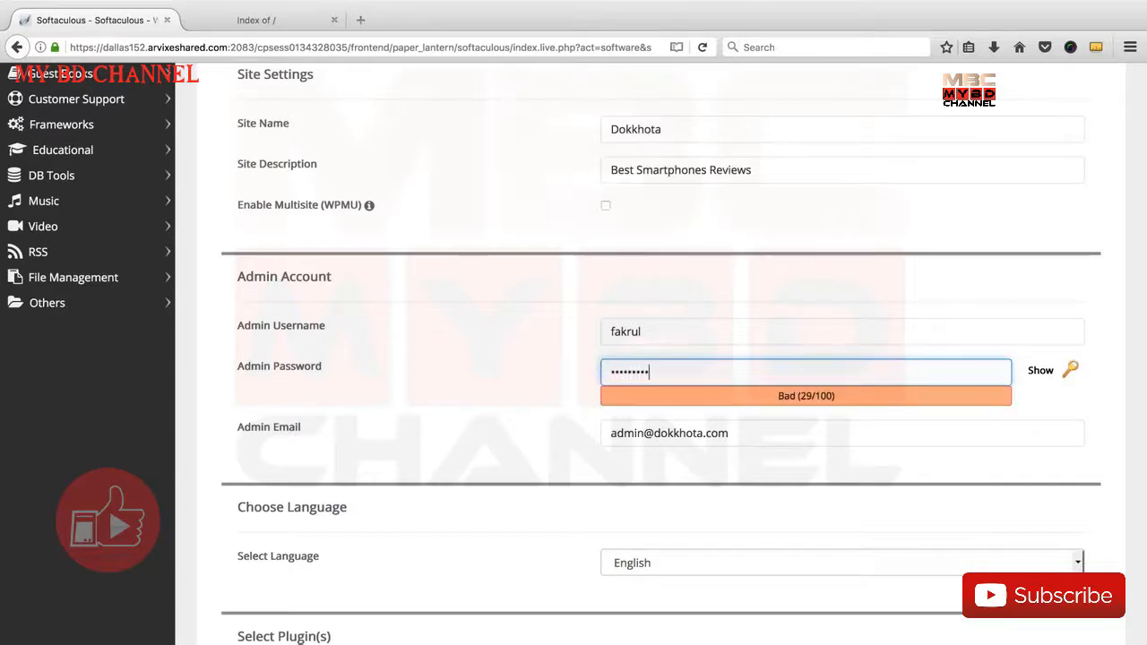
Change the admin email to the domain's support address
scroll(846, 359, "down", 1)
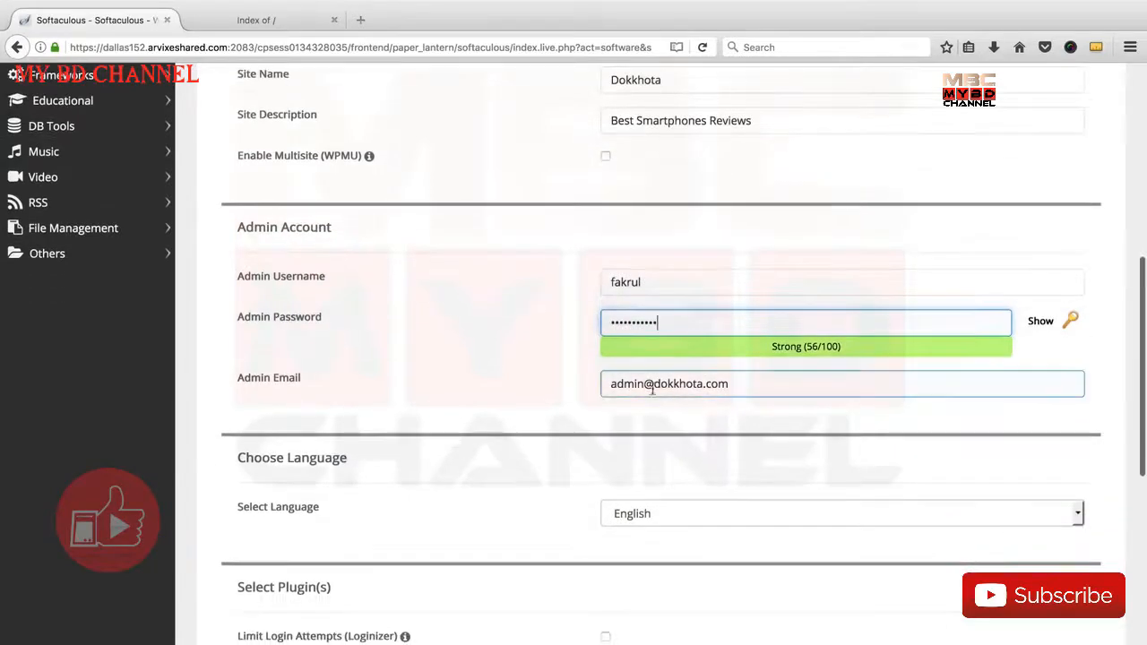
left_click_drag(608, 383, 735, 383)
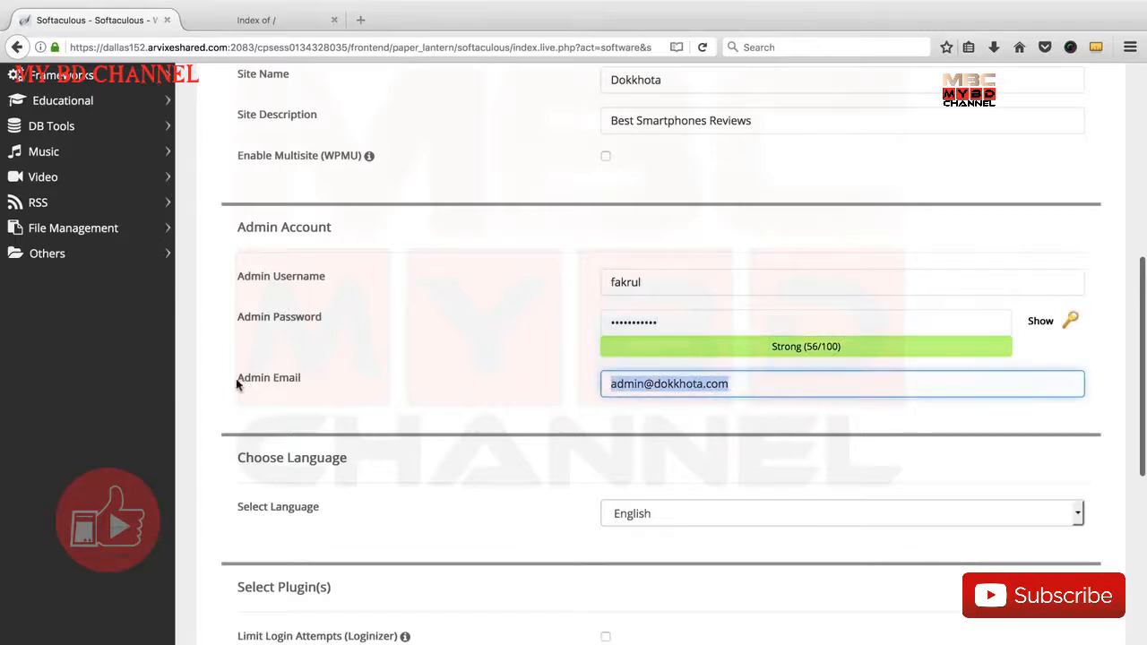
left_click(727, 384)
double_click(621, 385)
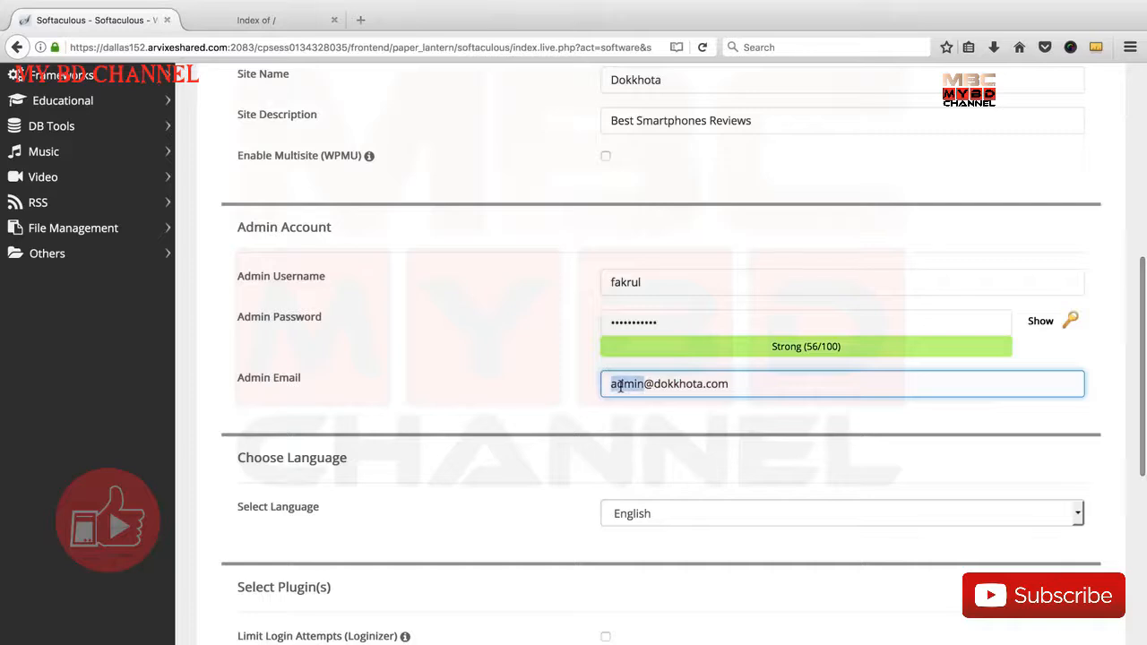
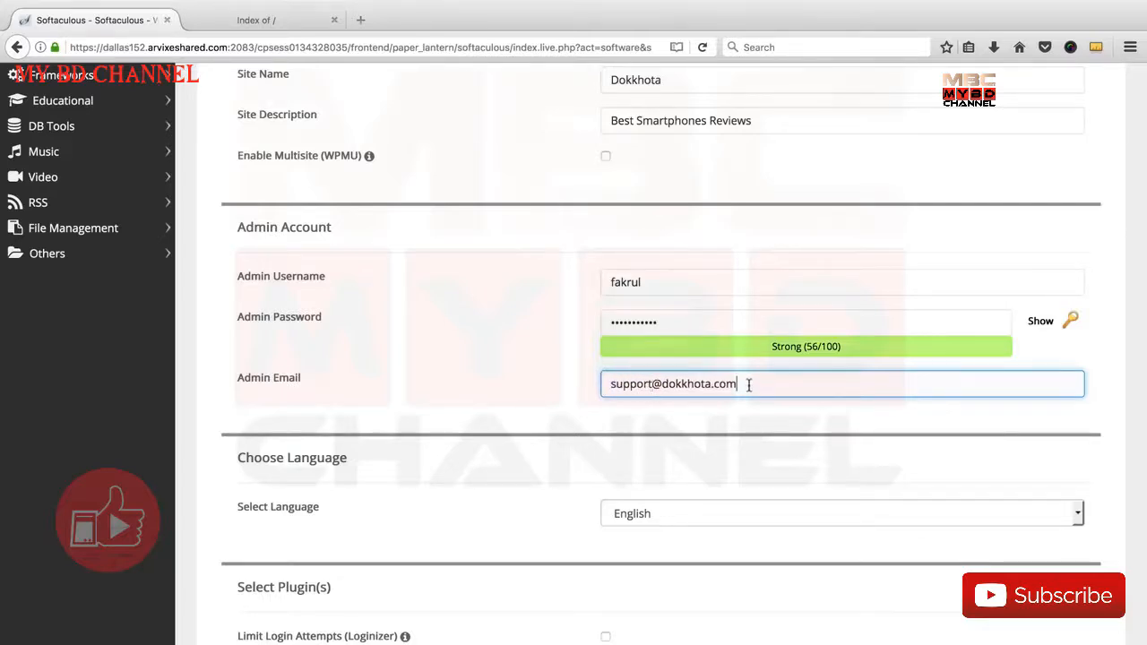
Copy the admin email address into the recipient field for the emailed installation details
key("super+a")
key("ctrl+c")
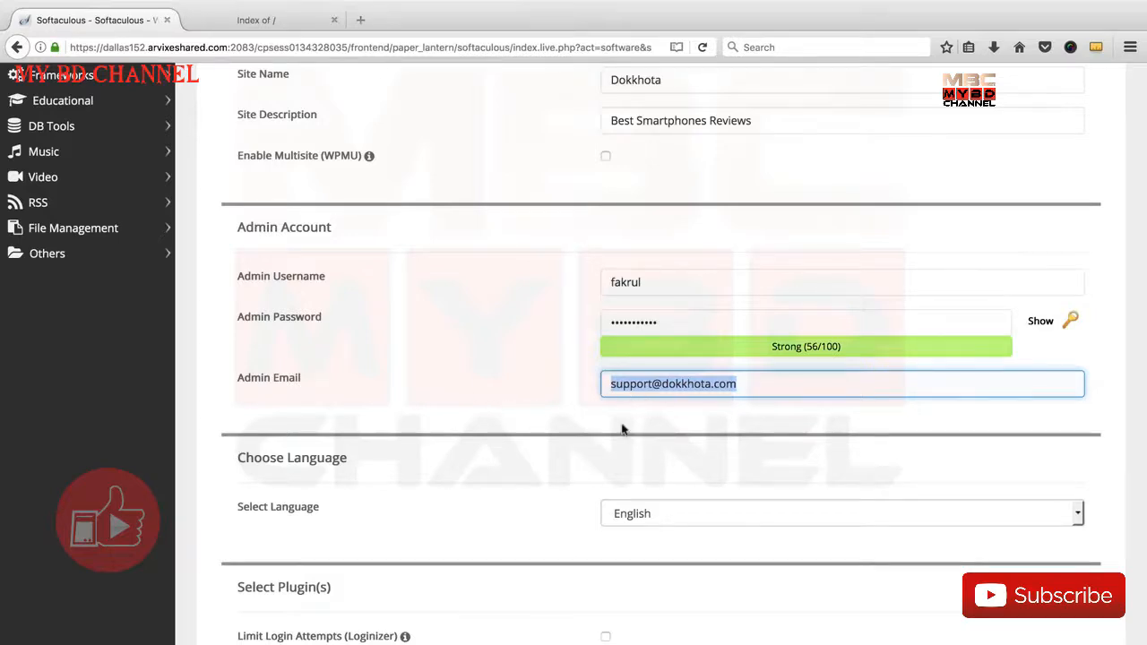
scroll(609, 432, "down", 5)
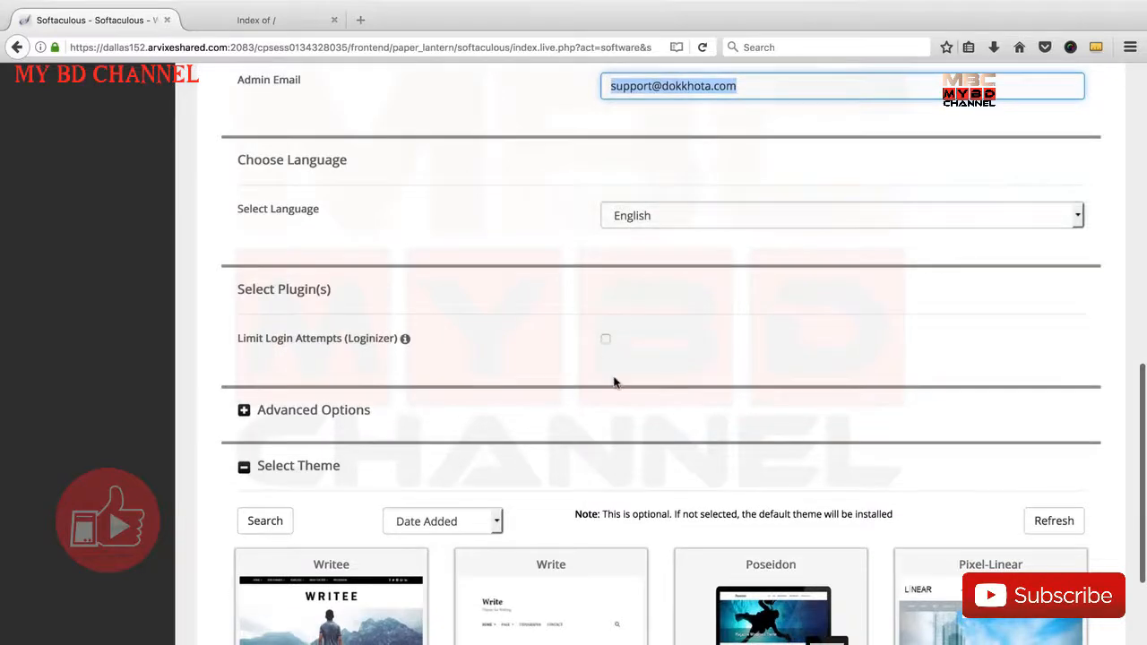
scroll(614, 383, "down", 5)
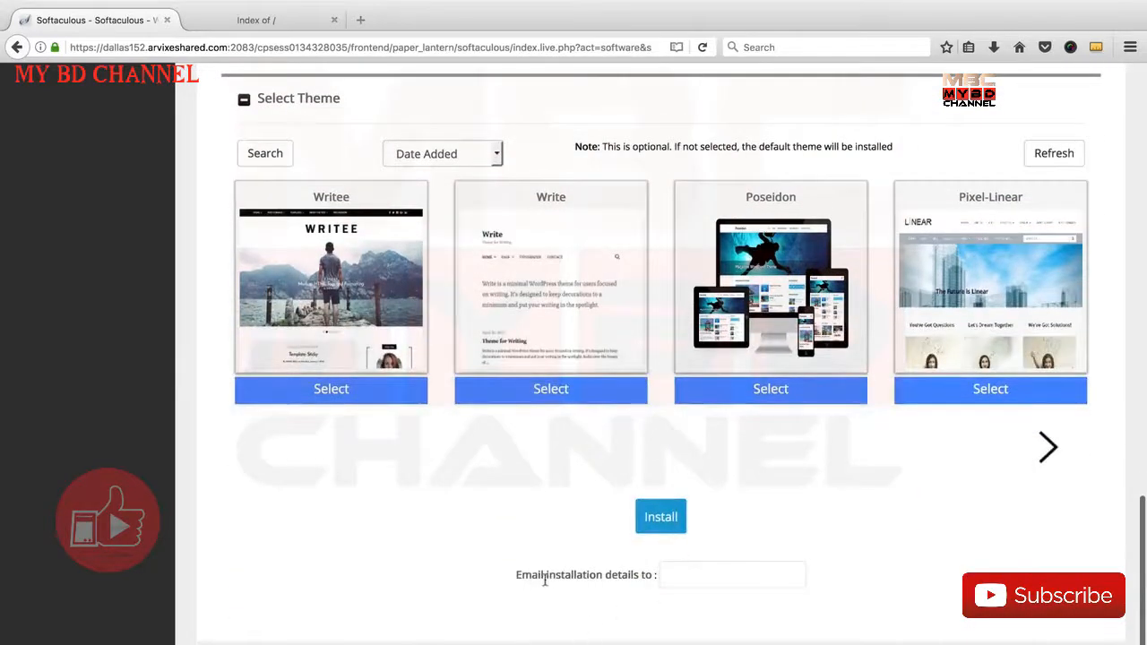
left_click(620, 580)
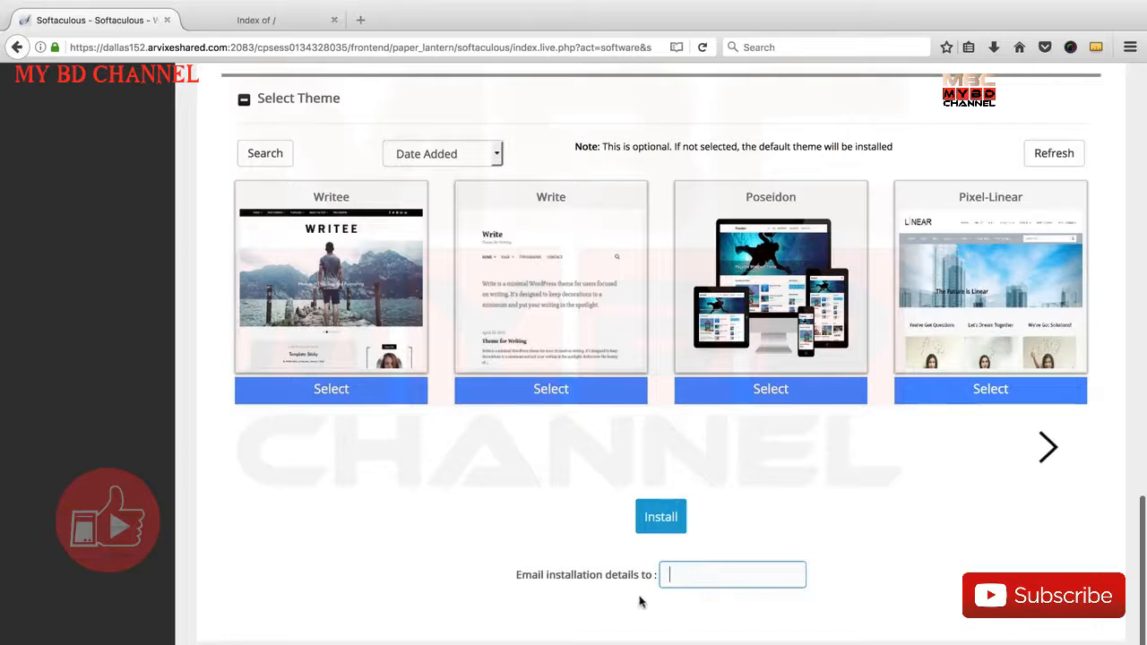
key("ctrl+v")
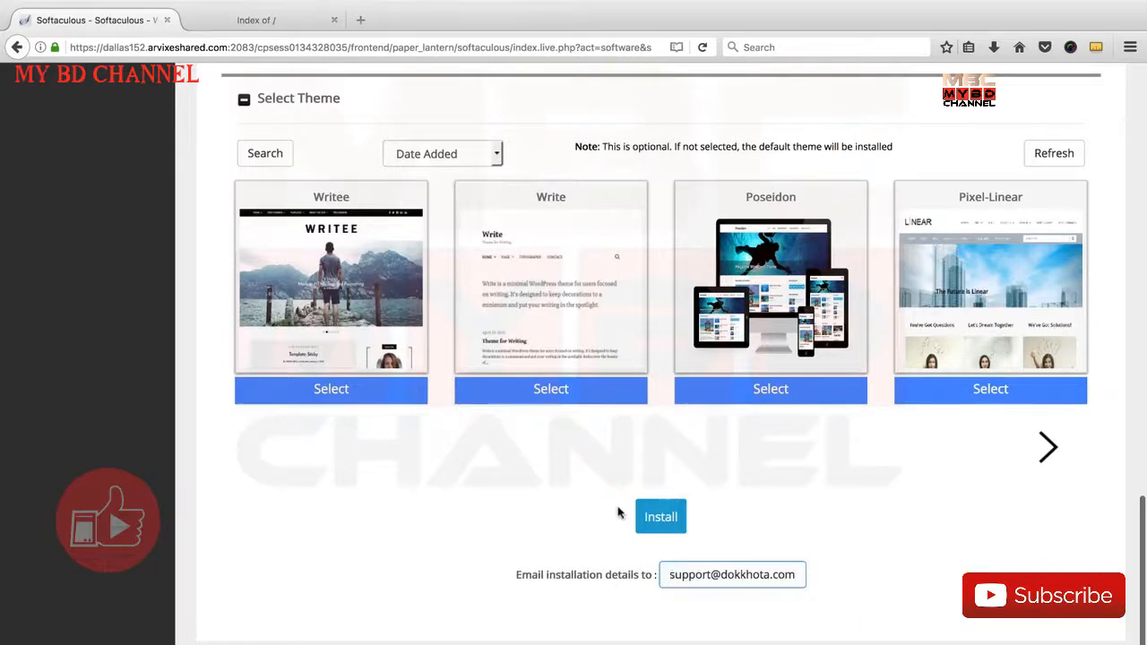
Switch to the already open dokkhota.com page to examine the site before installing
left_click(274, 25)
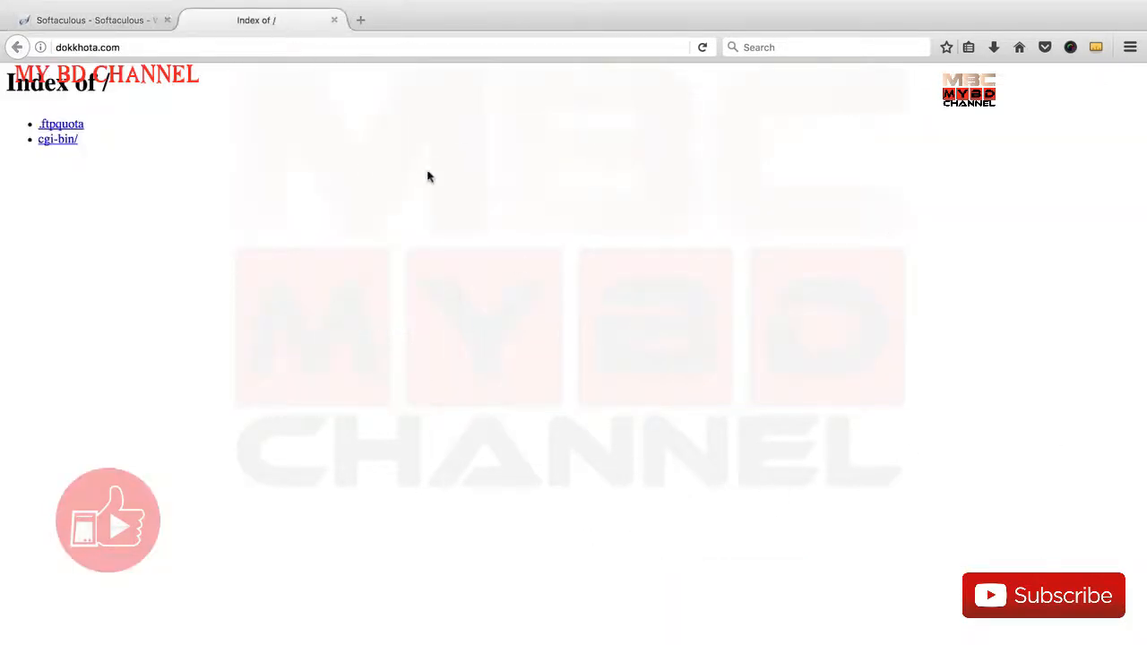